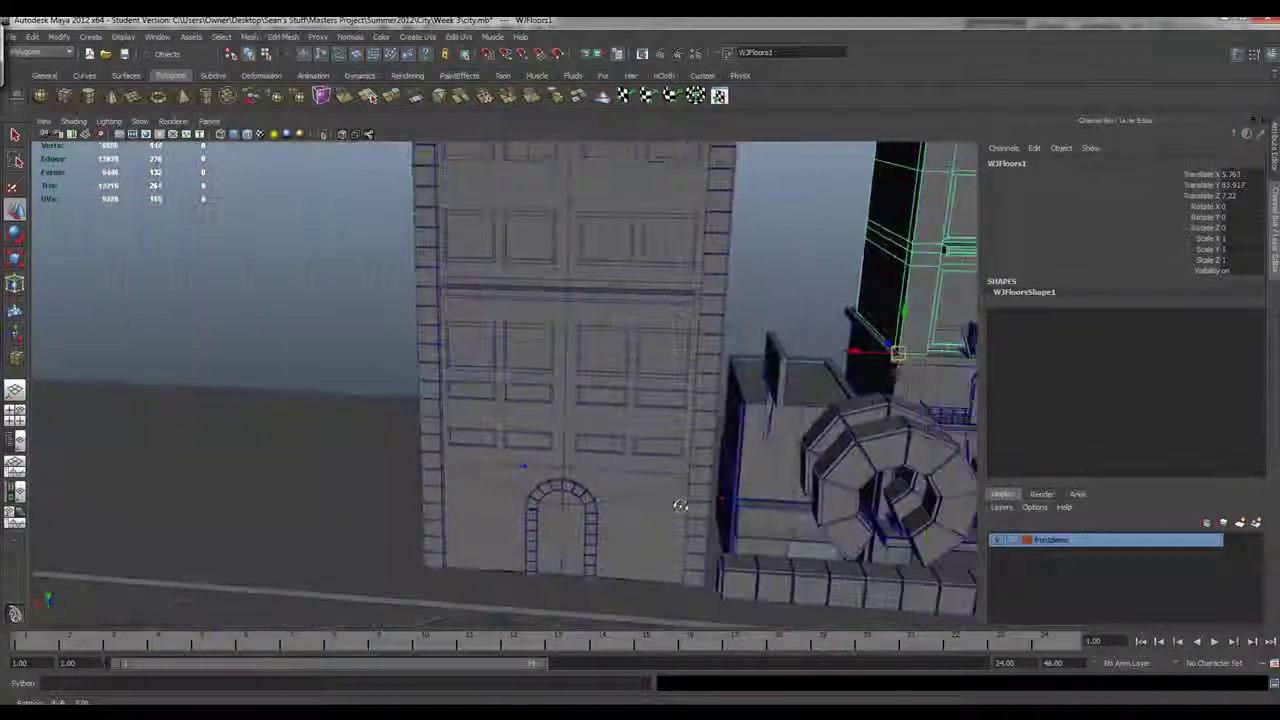
Examine the modular floor sections of the building behind the ring-shaped sign, from street level up to its roof.
{"action": "right_click_drag", "start_coordinate": [898, 460], "coordinate": [932, 460], "text": "alt"}
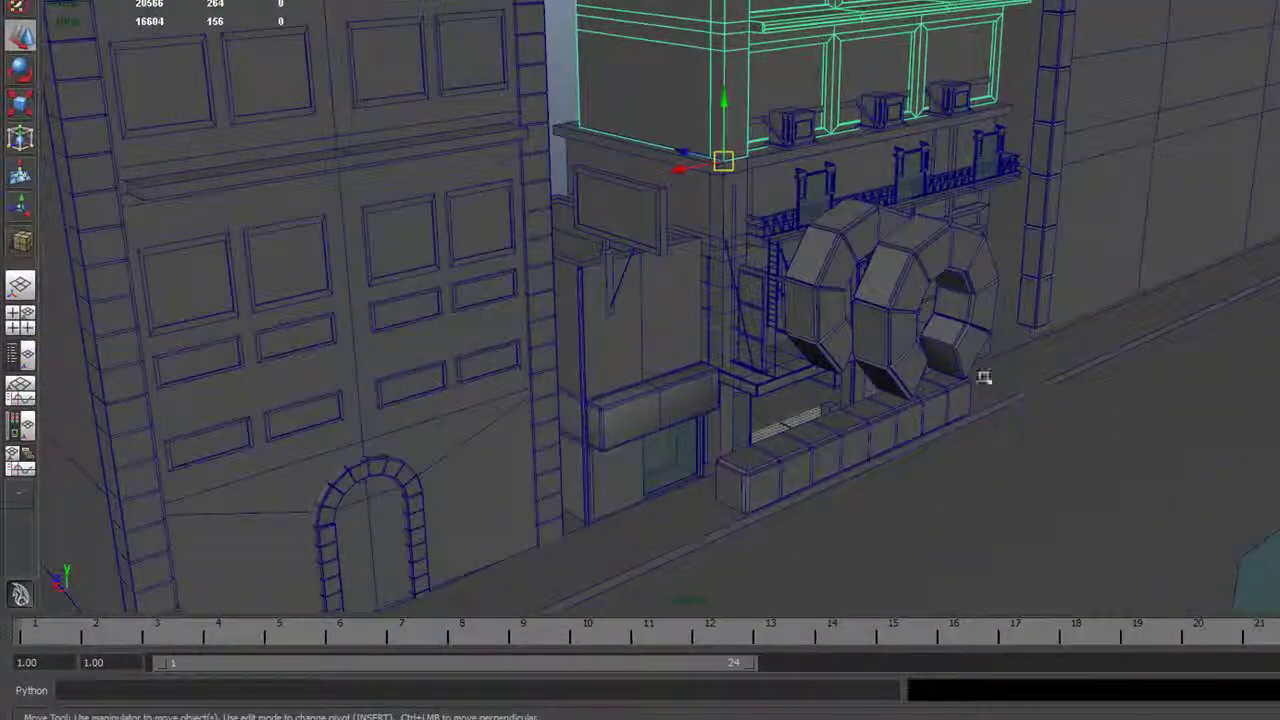
{"action": "middle_click_drag", "start_coordinate": [895, 336], "coordinate": [720, 623], "text": "alt"}
{"action": "left_click_drag", "start_coordinate": [1031, 356], "coordinate": [1000, 266], "text": "alt"}
{"action": "scroll", "coordinate": [988, 256], "scroll_direction": "up", "scroll_amount": 1}
{"action": "middle_click_drag", "start_coordinate": [988, 256], "coordinate": [868, 660], "text": "alt"}
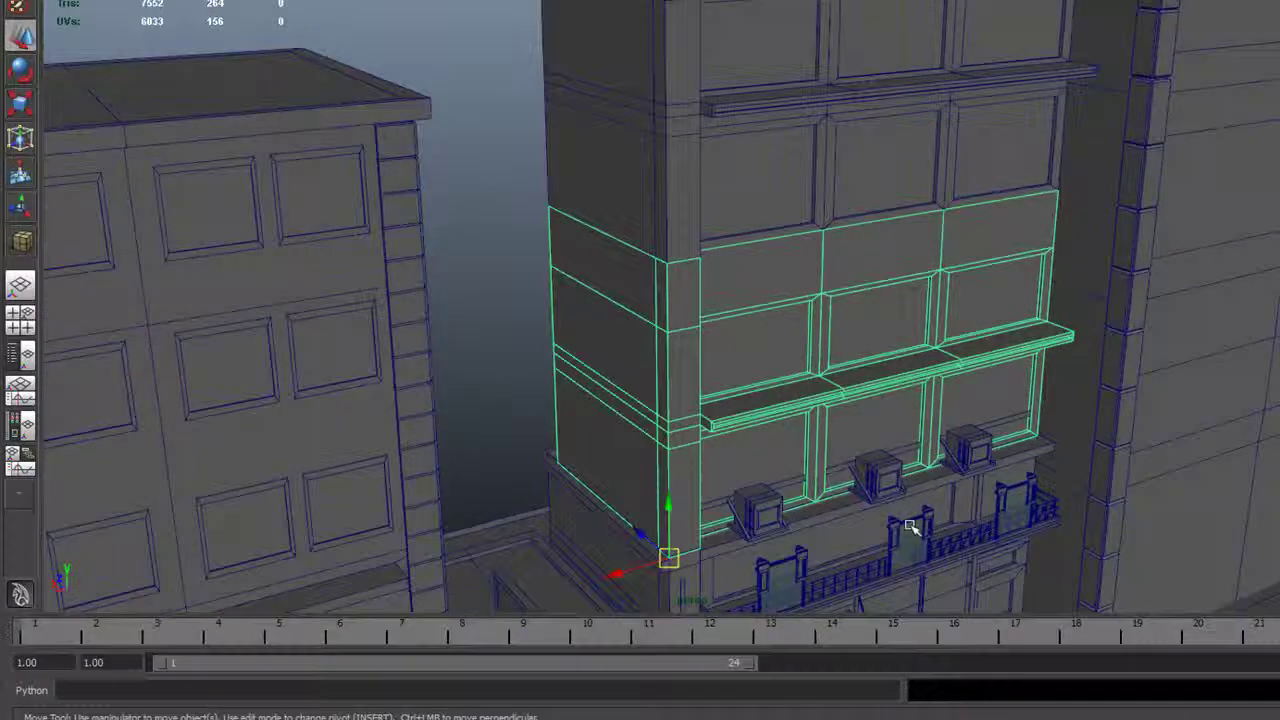
{"action": "middle_click_drag", "start_coordinate": [932, 400], "coordinate": [925, 608], "text": "alt"}
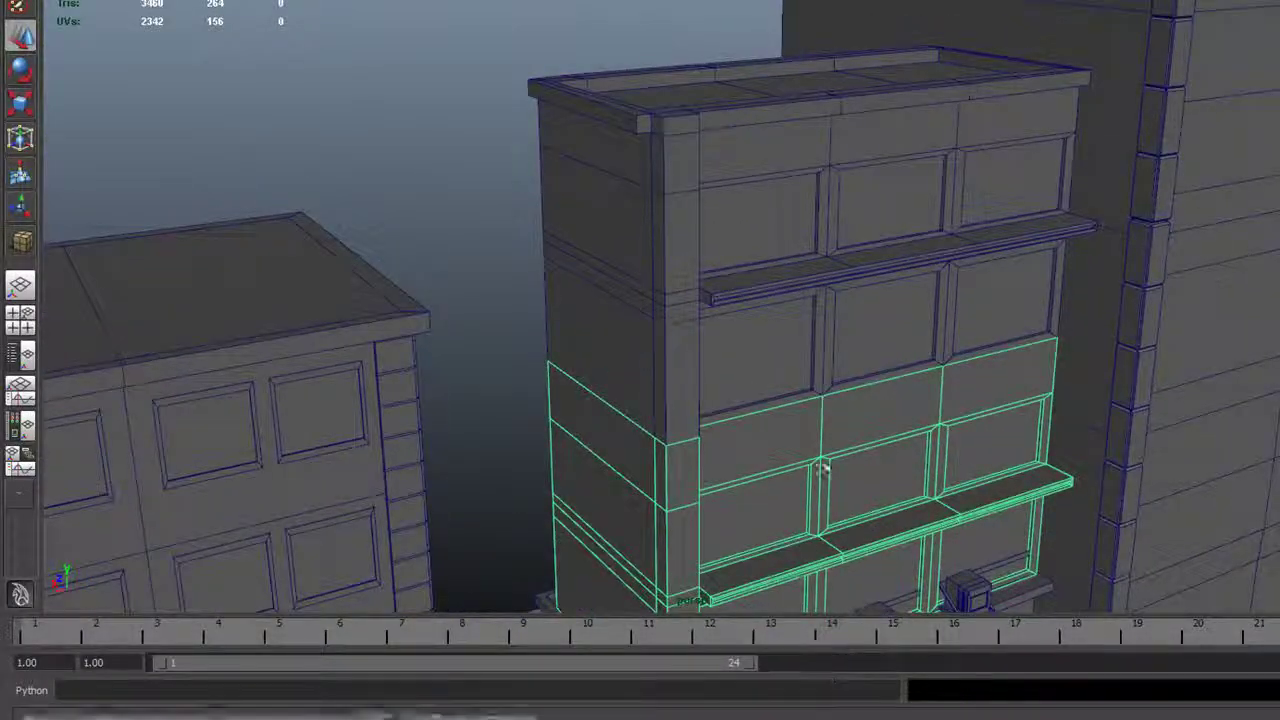
{"action": "scroll", "coordinate": [722, 340], "scroll_direction": "down", "scroll_amount": 1}
{"action": "left_click_drag", "start_coordinate": [723, 382], "coordinate": [765, 376], "text": "alt"}
{"action": "left_click_drag", "start_coordinate": [673, 604], "coordinate": [642, 500], "text": "alt"}
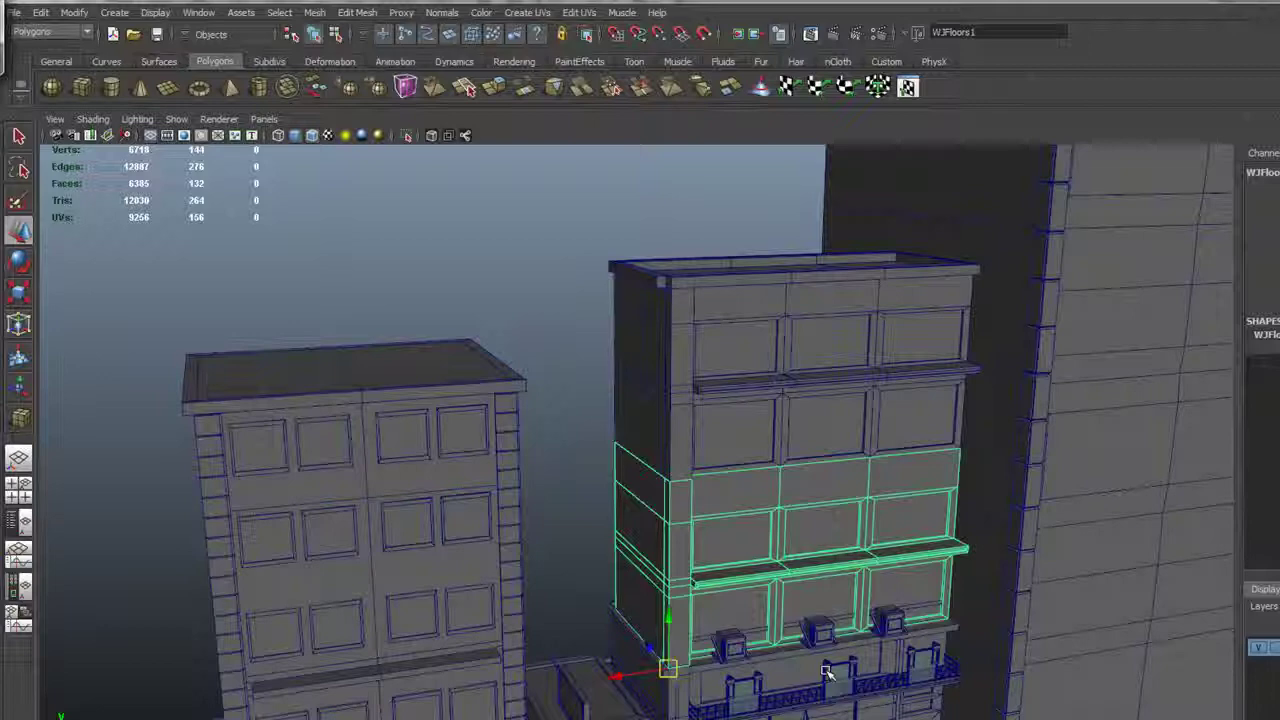
{"action": "left_click_drag", "start_coordinate": [758, 548], "coordinate": [874, 551], "text": "alt"}
Raise the top floor section straight up, separating it from the floor section beneath.
{"action": "left_click", "coordinate": [781, 413]}
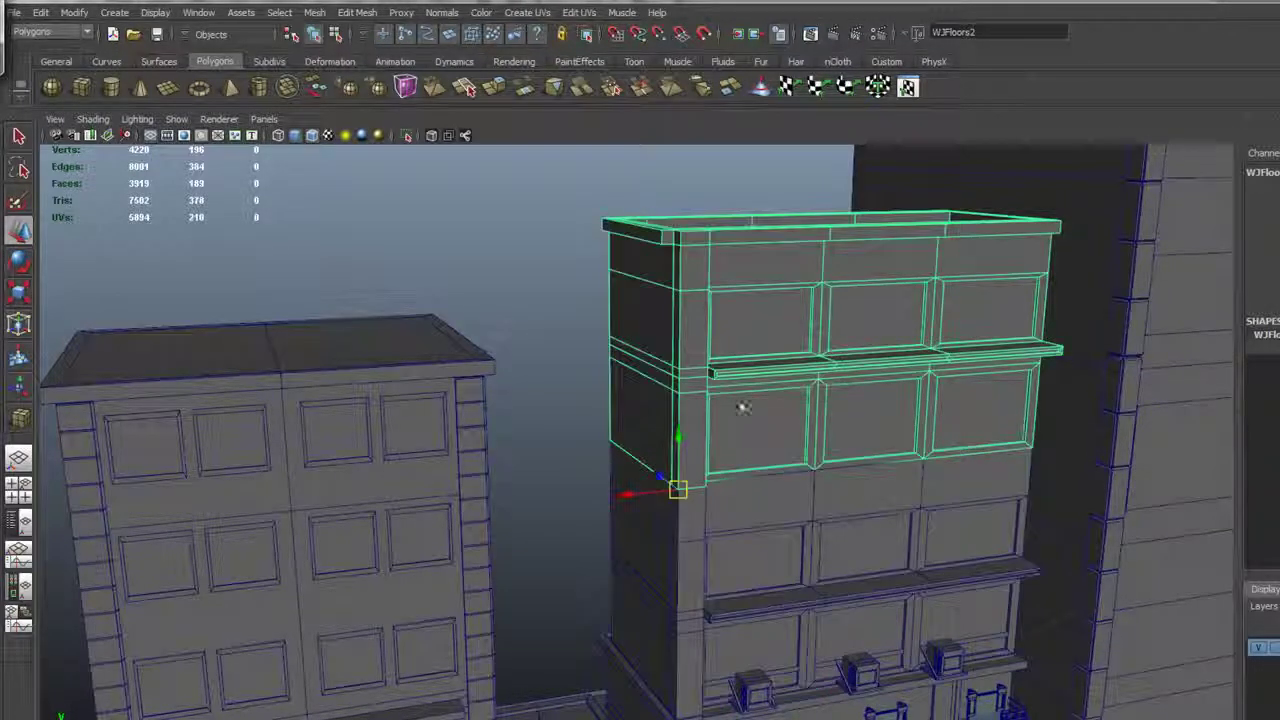
{"action": "left_click_drag", "start_coordinate": [678, 440], "coordinate": [680, 352]}
{"action": "right_click_drag", "start_coordinate": [675, 394], "coordinate": [1116, 572], "text": "alt"}
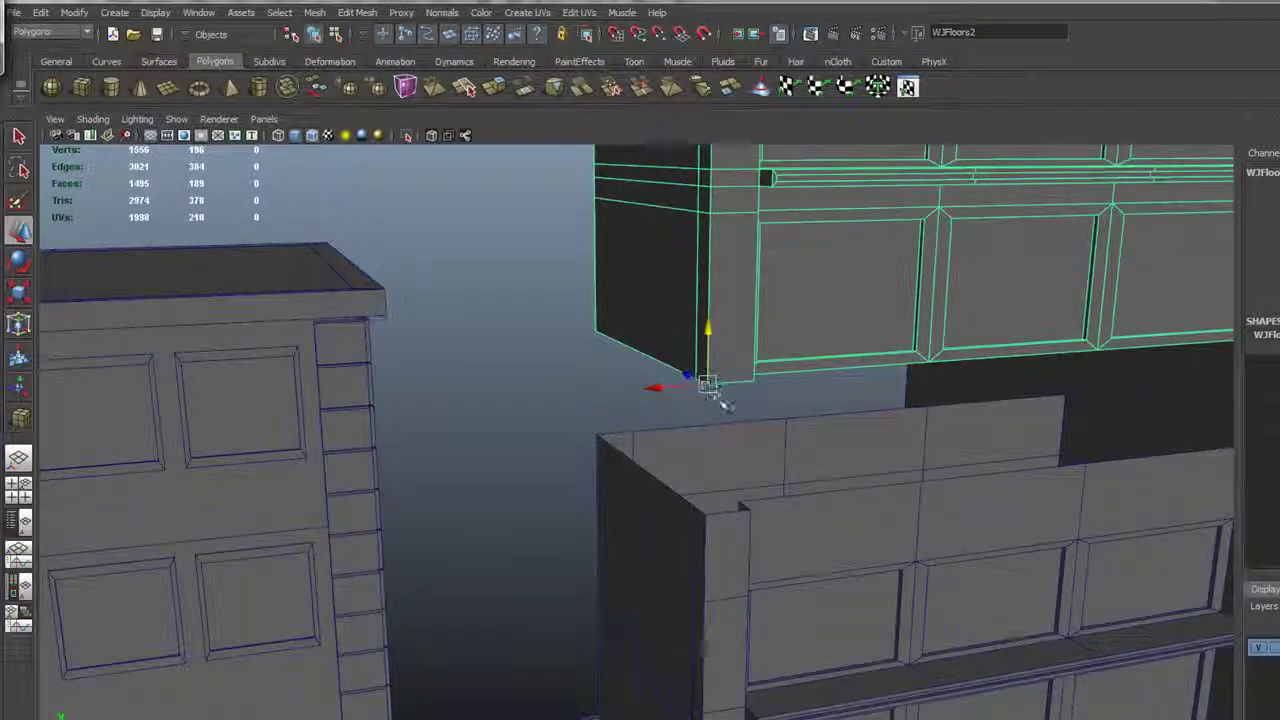
{"action": "right_click_drag", "start_coordinate": [727, 405], "coordinate": [602, 392], "text": "alt"}
Select the lower floor section, then raise the top floor section further to leave room for an extra section.
{"action": "left_click", "coordinate": [679, 556]}
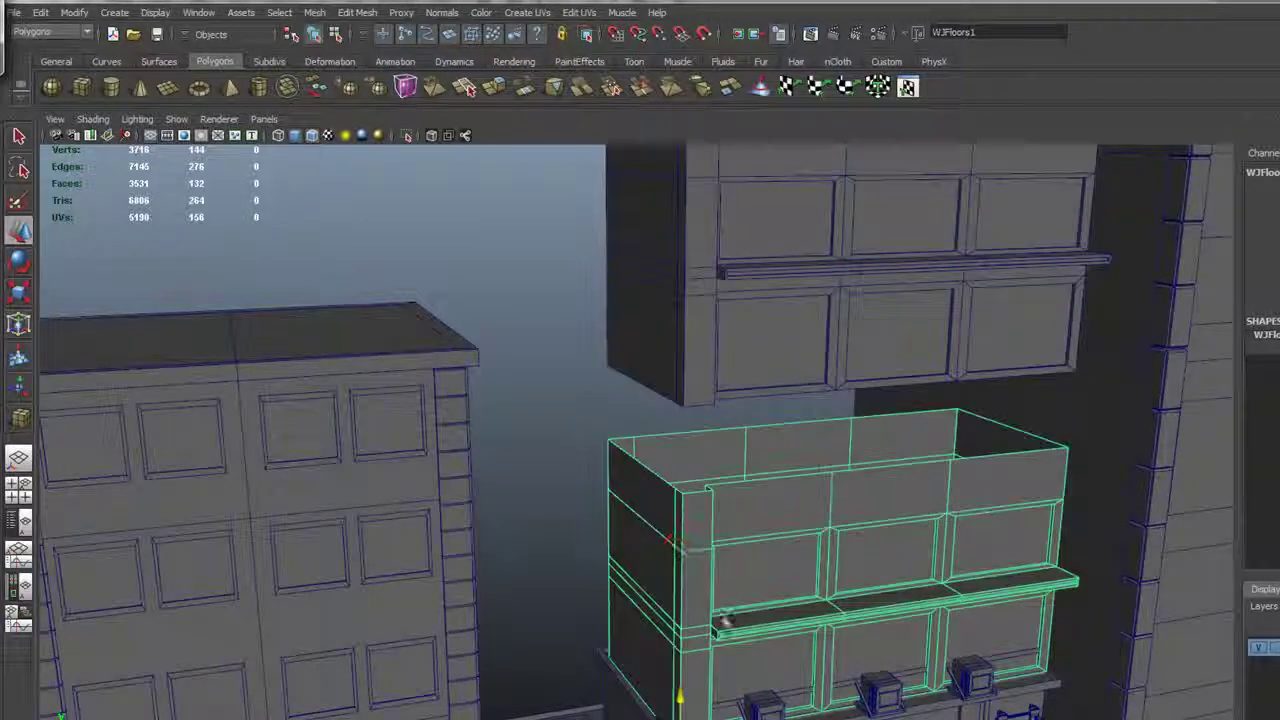
{"action": "scroll", "coordinate": [790, 360], "scroll_direction": "down", "scroll_amount": 4}
{"action": "left_click", "coordinate": [724, 270]}
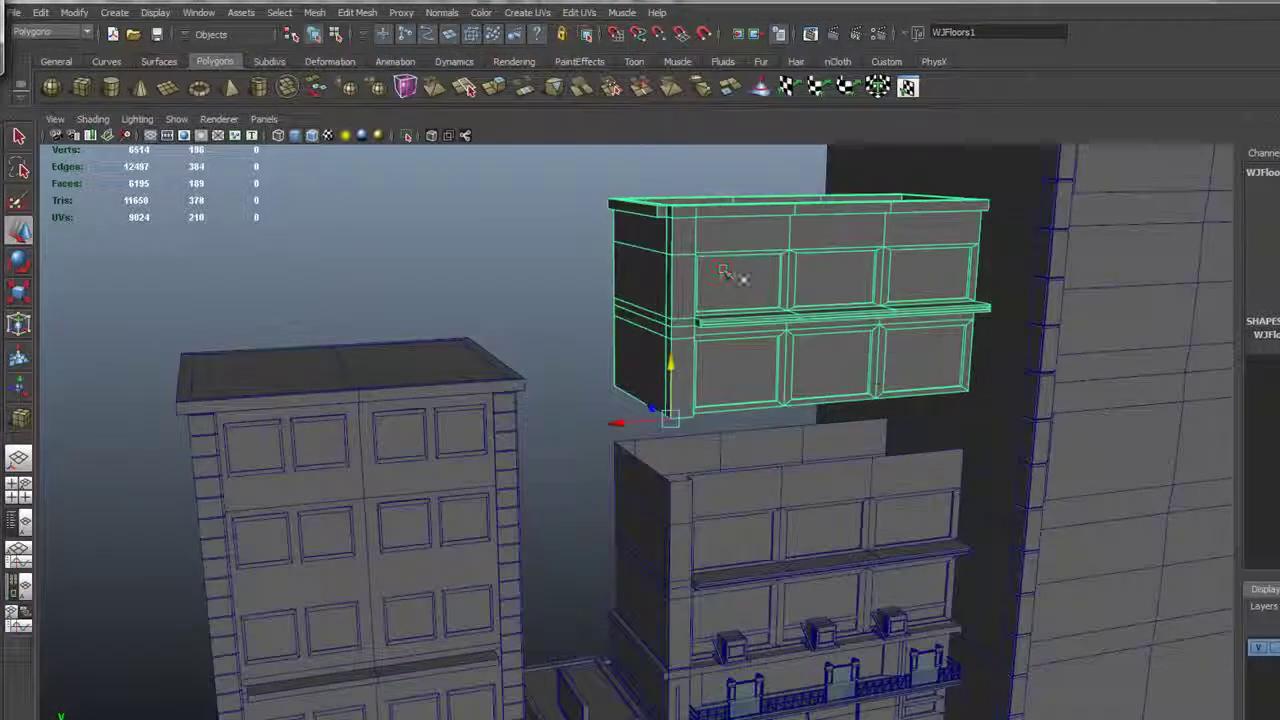
{"action": "left_click_drag", "start_coordinate": [675, 360], "coordinate": [674, 294]}
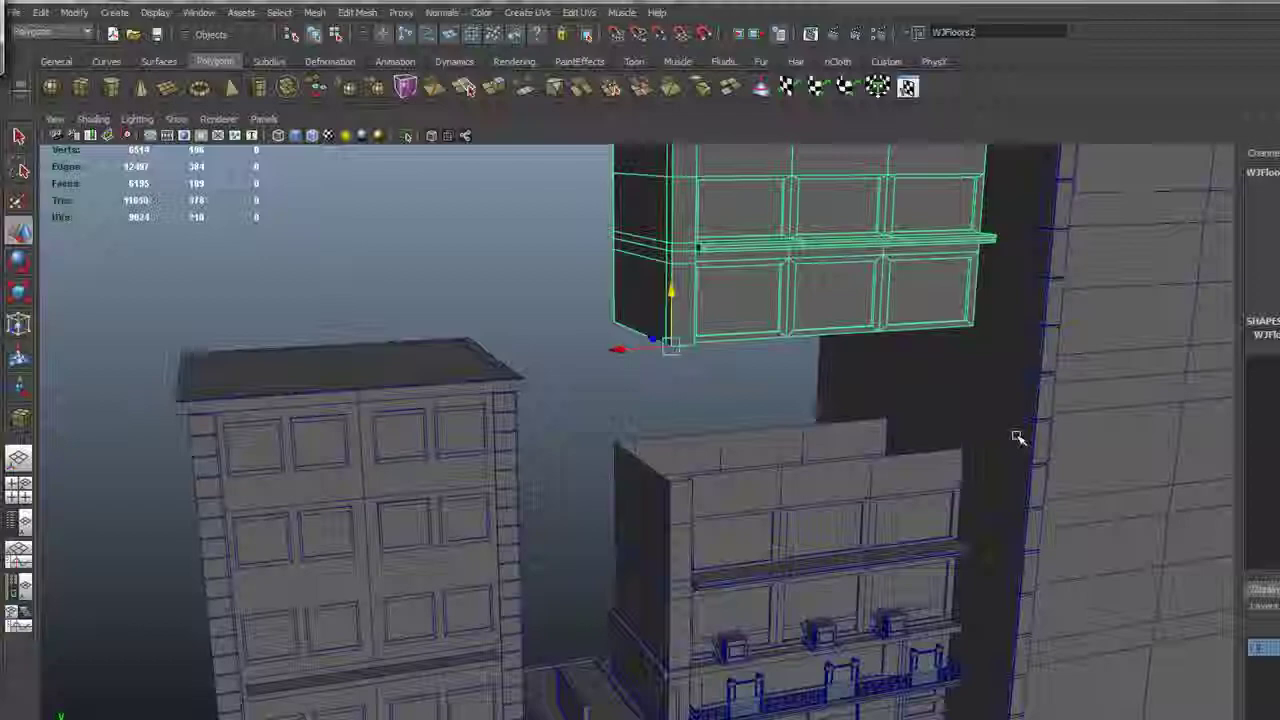
{"action": "mouse_move", "coordinate": [1017, 437]}
{"action": "left_mouse_down", "text": "alt"}
{"action": "mouse_move", "coordinate": [923, 420]}
{"action": "mouse_move", "coordinate": [912, 405]}
{"action": "mouse_move", "coordinate": [1009, 414]}
{"action": "mouse_move", "coordinate": [1034, 437]}
{"action": "left_mouse_up", "text": "alt"}
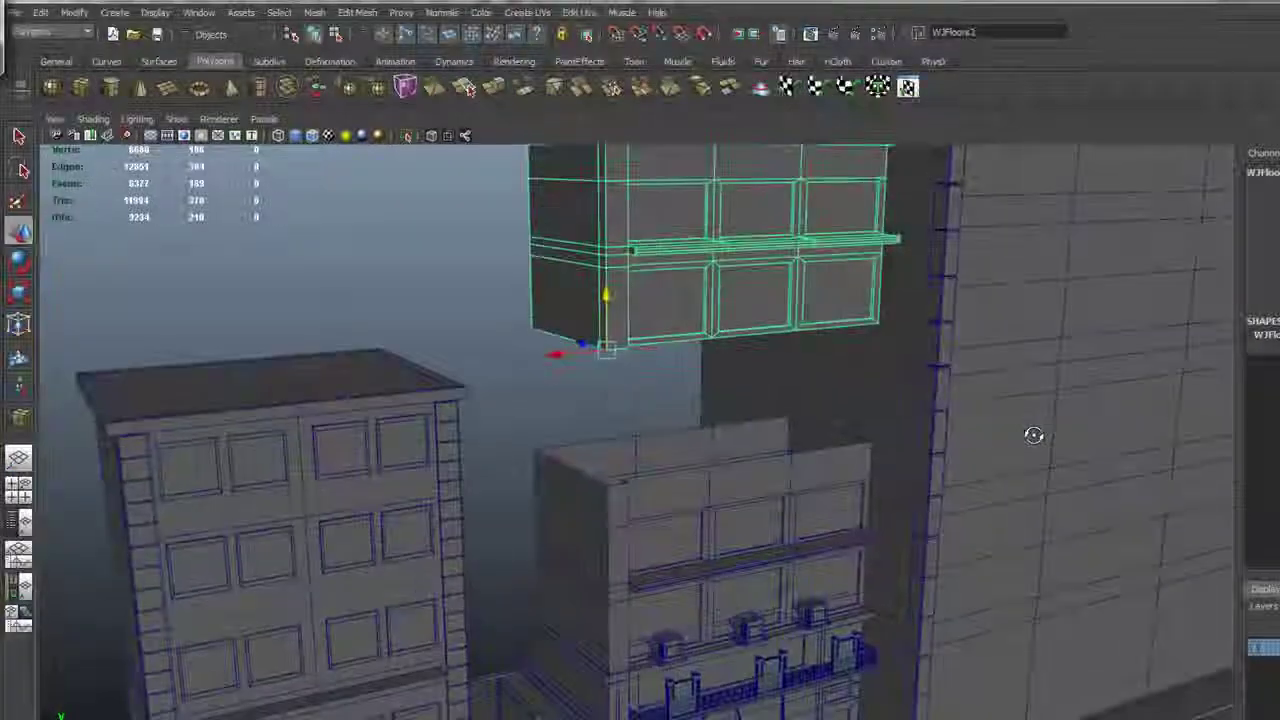
{"action": "right_click_drag", "start_coordinate": [825, 411], "coordinate": [1248, 627], "text": "alt"}
{"action": "left_click_drag", "start_coordinate": [1248, 627], "coordinate": [641, 472], "text": "alt"}
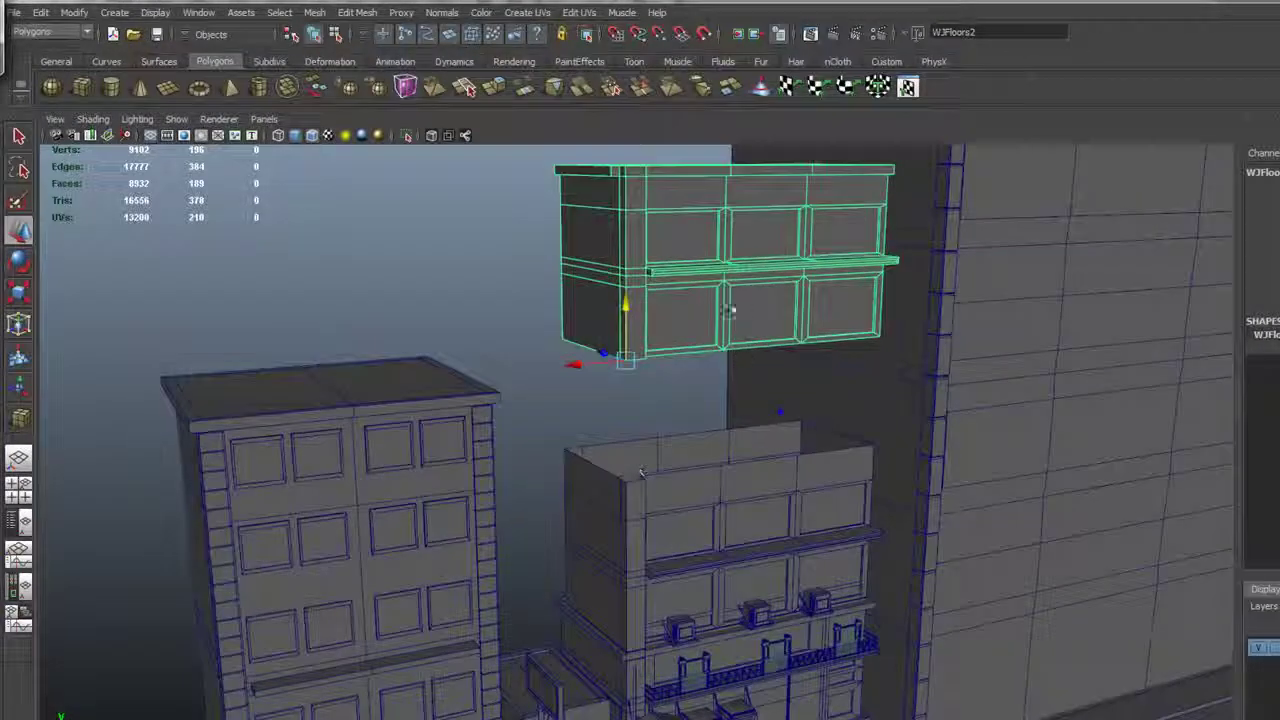
{"action": "left_click_drag", "start_coordinate": [625, 307], "coordinate": [697, 514]}
Duplicate the lower floor section, stack the copy above the original, and adjust the top section's height to sit on it.
{"action": "left_click", "coordinate": [690, 527]}
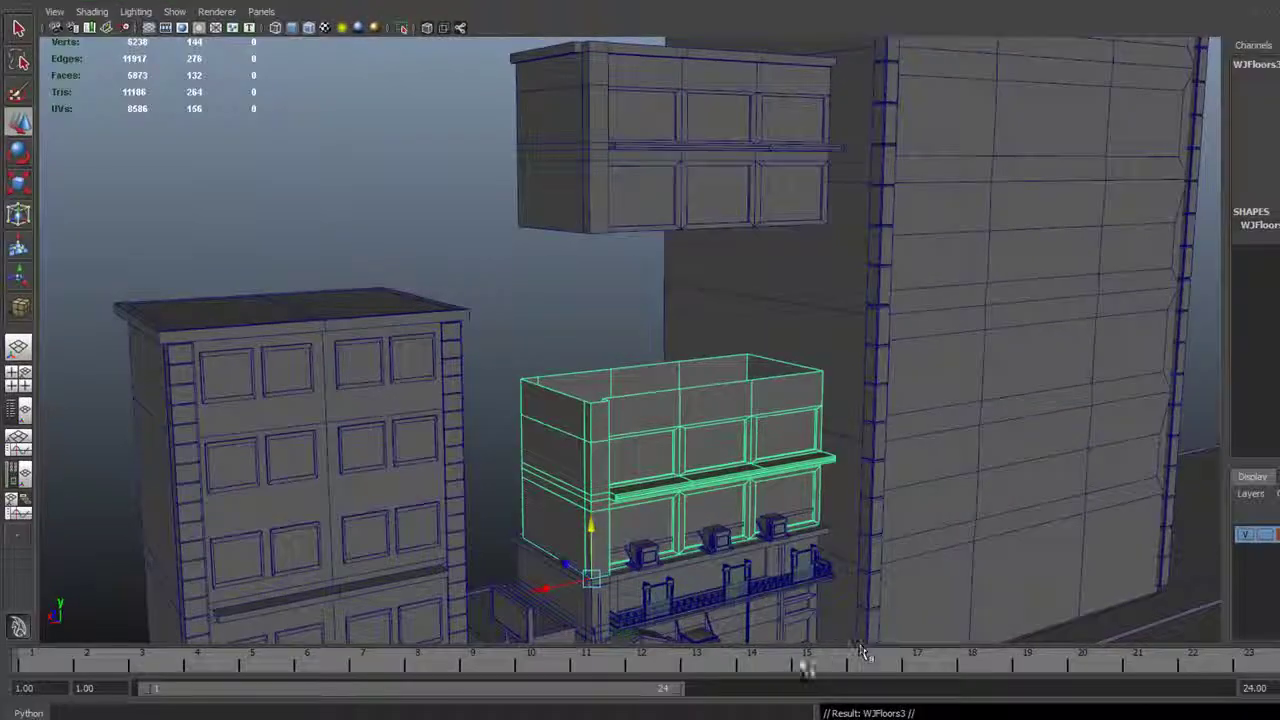
{"action": "left_click_drag", "start_coordinate": [588, 565], "coordinate": [591, 402]}
{"action": "left_click", "coordinate": [600, 108]}
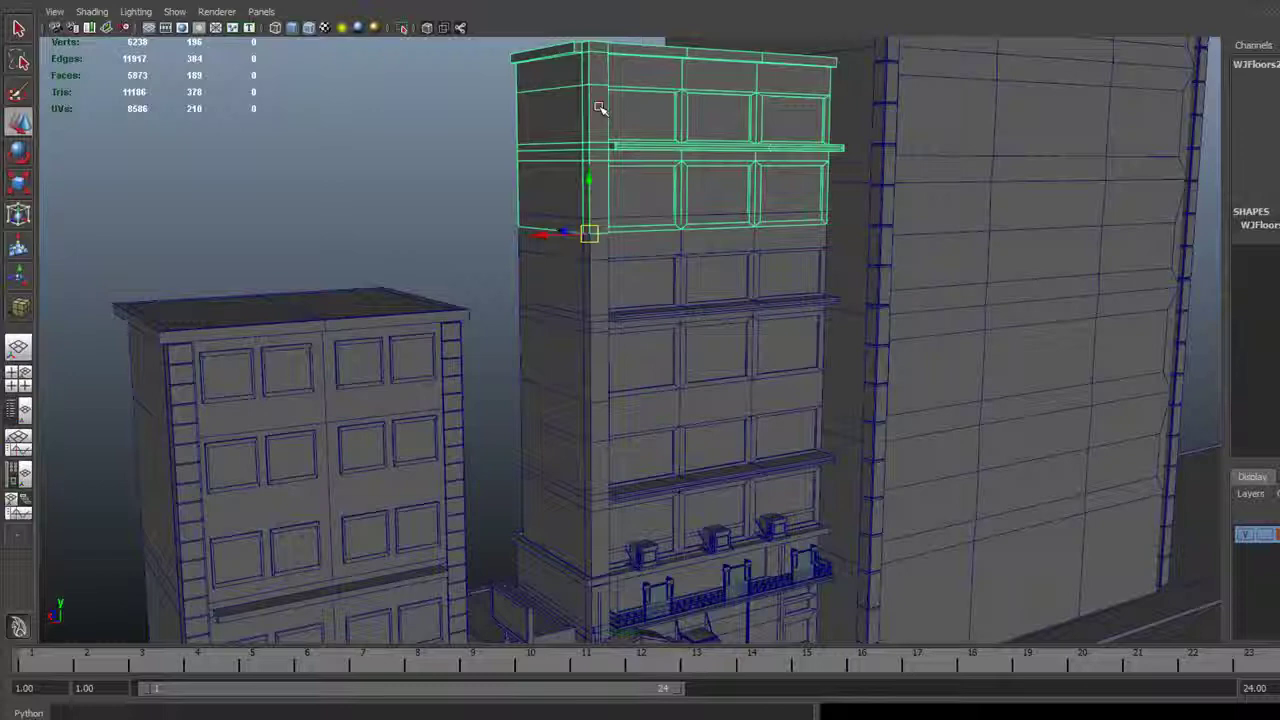
{"action": "left_click_drag", "start_coordinate": [589, 181], "coordinate": [590, 217]}
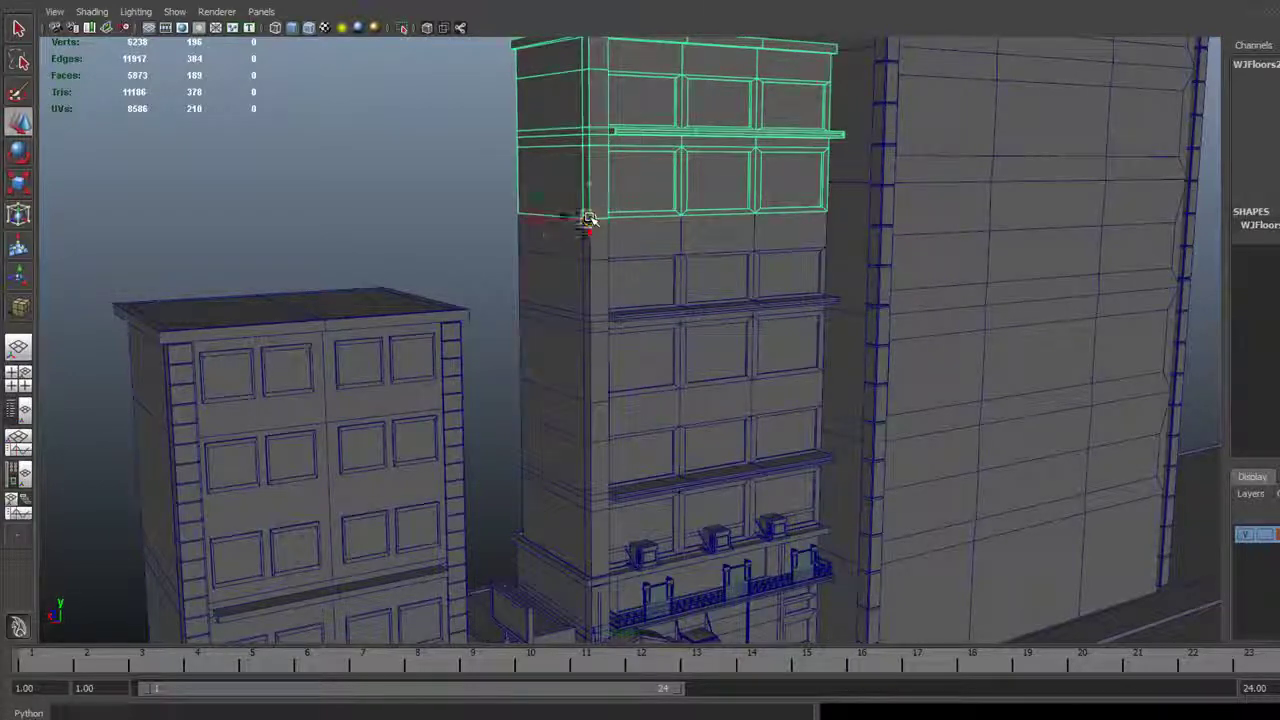
{"action": "left_click", "coordinate": [442, 167]}
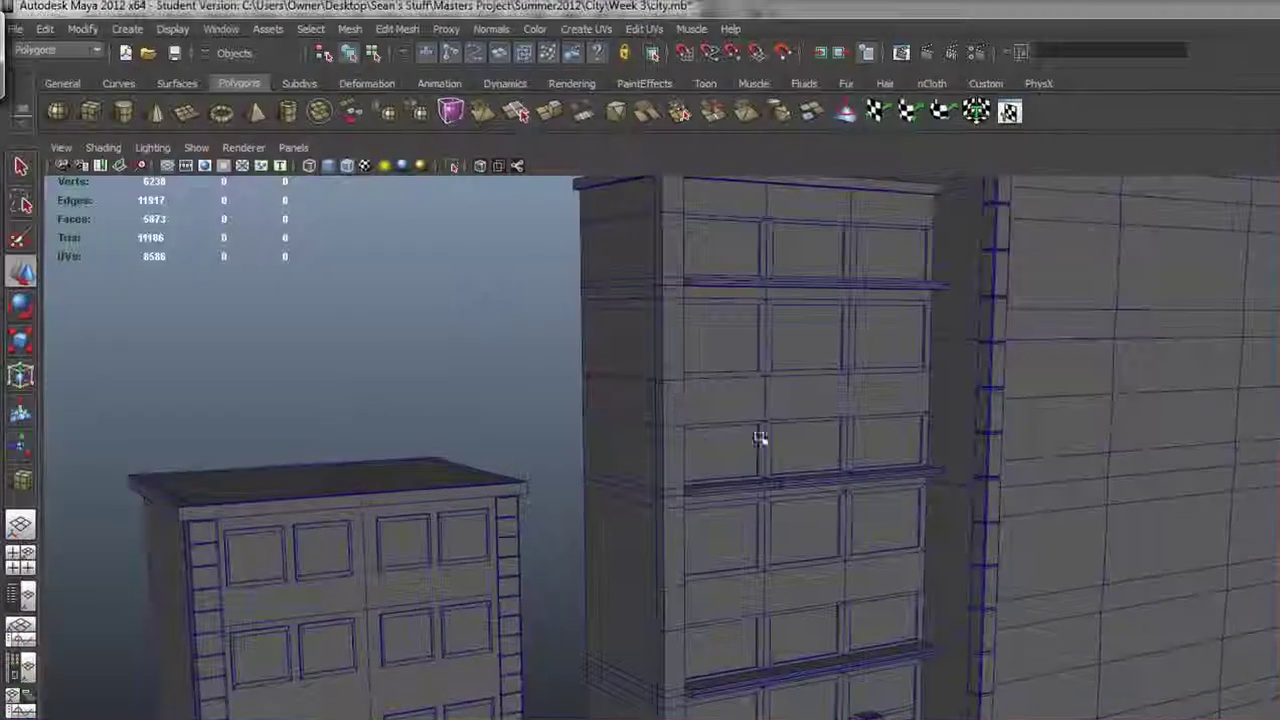
Inspect the extended building's stacked sections from below and select the topmost one.
{"action": "left_click_drag", "start_coordinate": [675, 269], "coordinate": [857, 298], "text": "alt"}
{"action": "left_click_drag", "start_coordinate": [963, 471], "coordinate": [888, 563], "text": "alt"}
{"action": "left_click", "coordinate": [771, 480]}
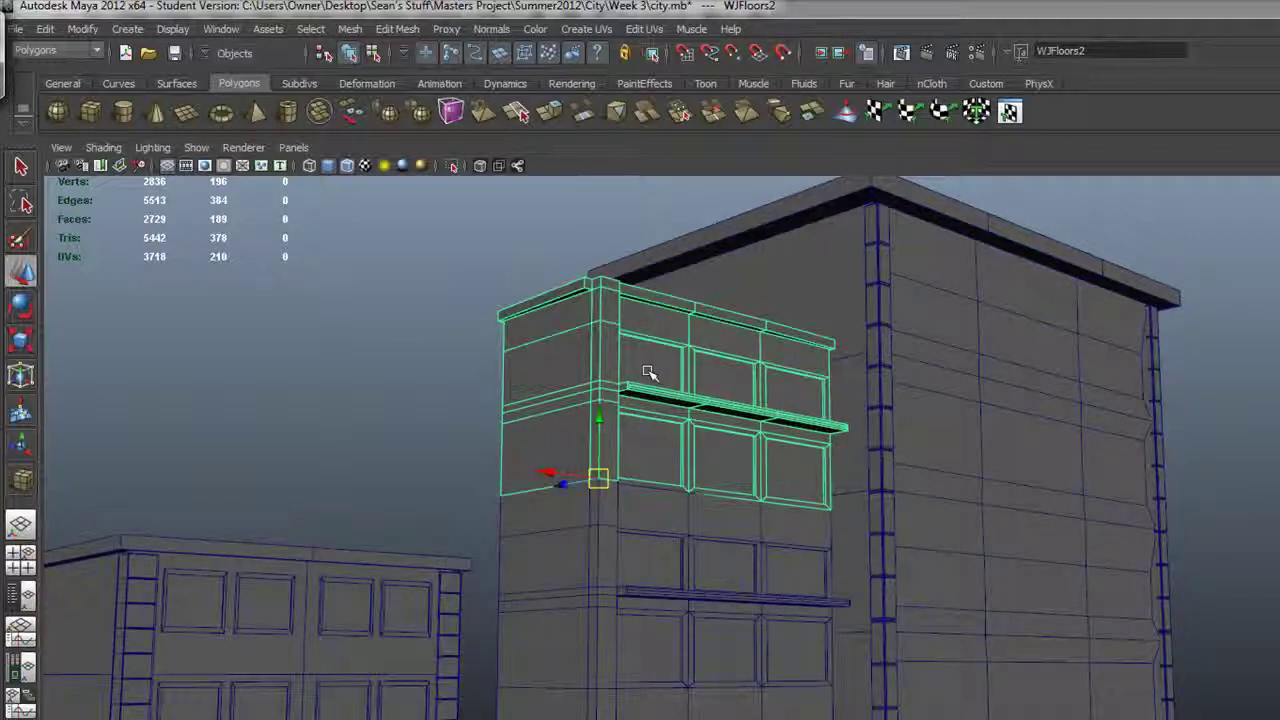
Nudge the third top-row window of the shorter neighbouring building slightly along its Z axis.
{"action": "left_click", "coordinate": [361, 622]}
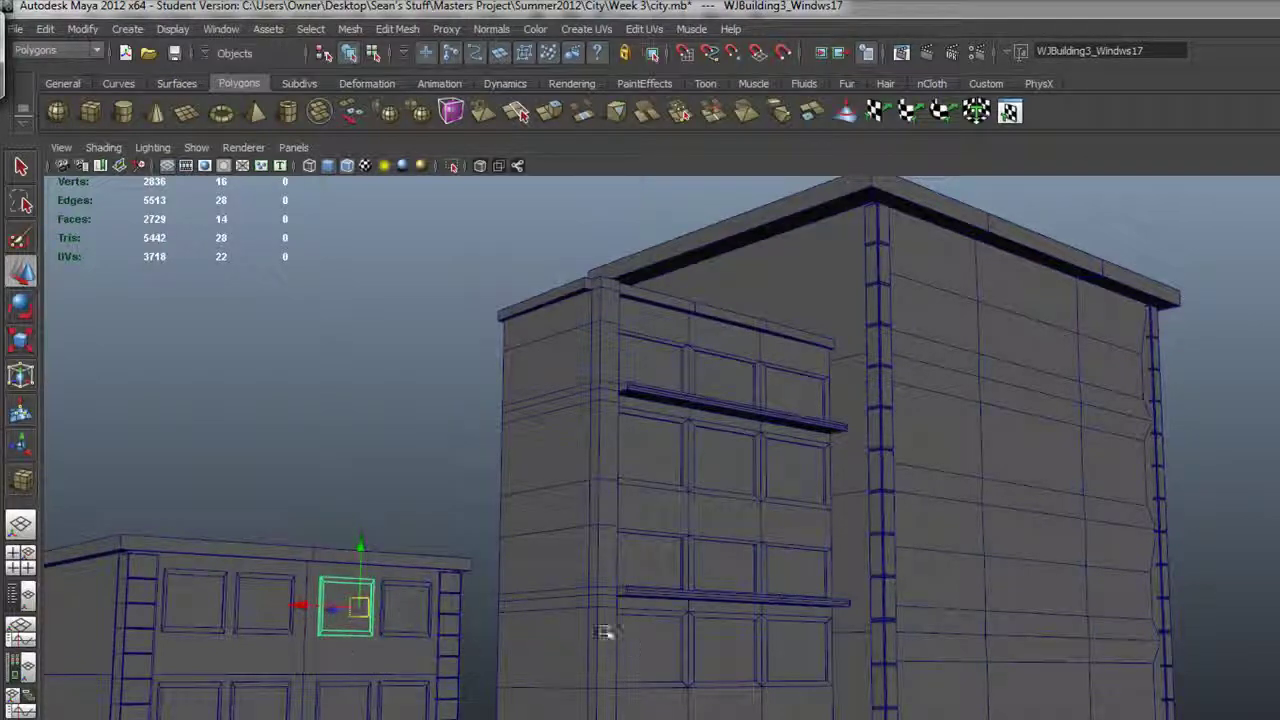
{"action": "left_click_drag", "start_coordinate": [342, 649], "coordinate": [377, 663], "text": "alt"}
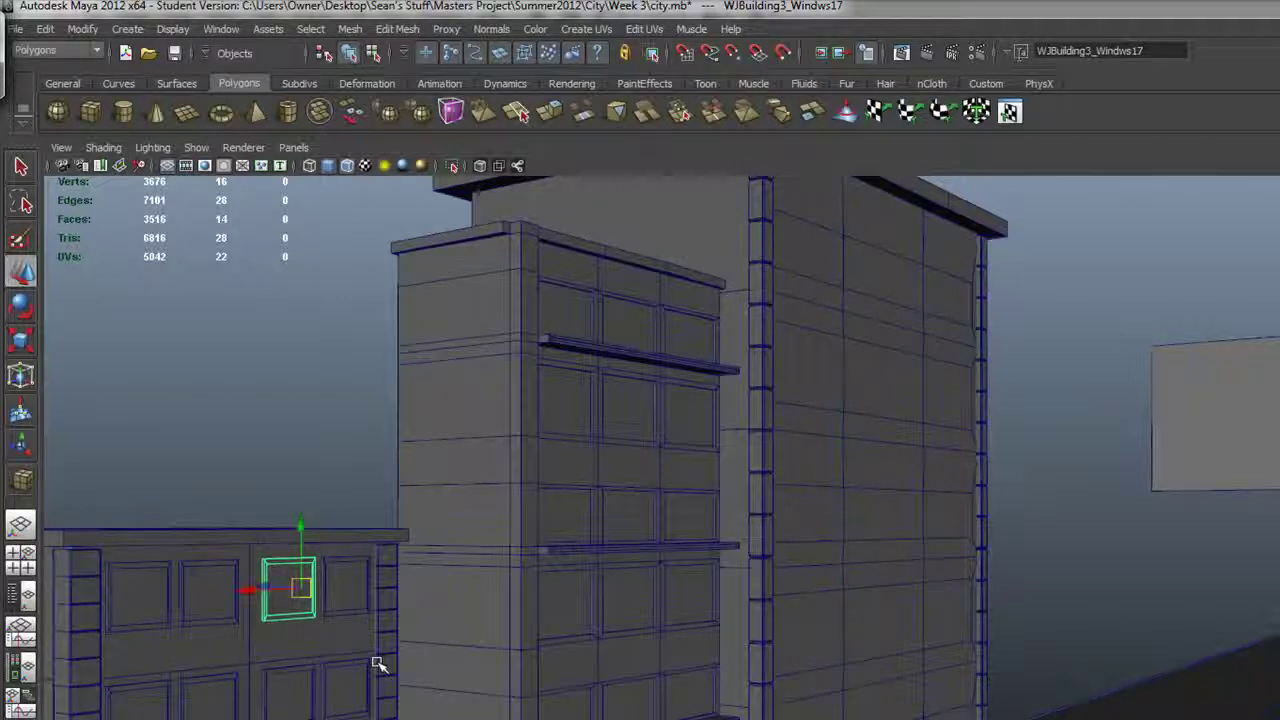
{"action": "key", "text": "f"}
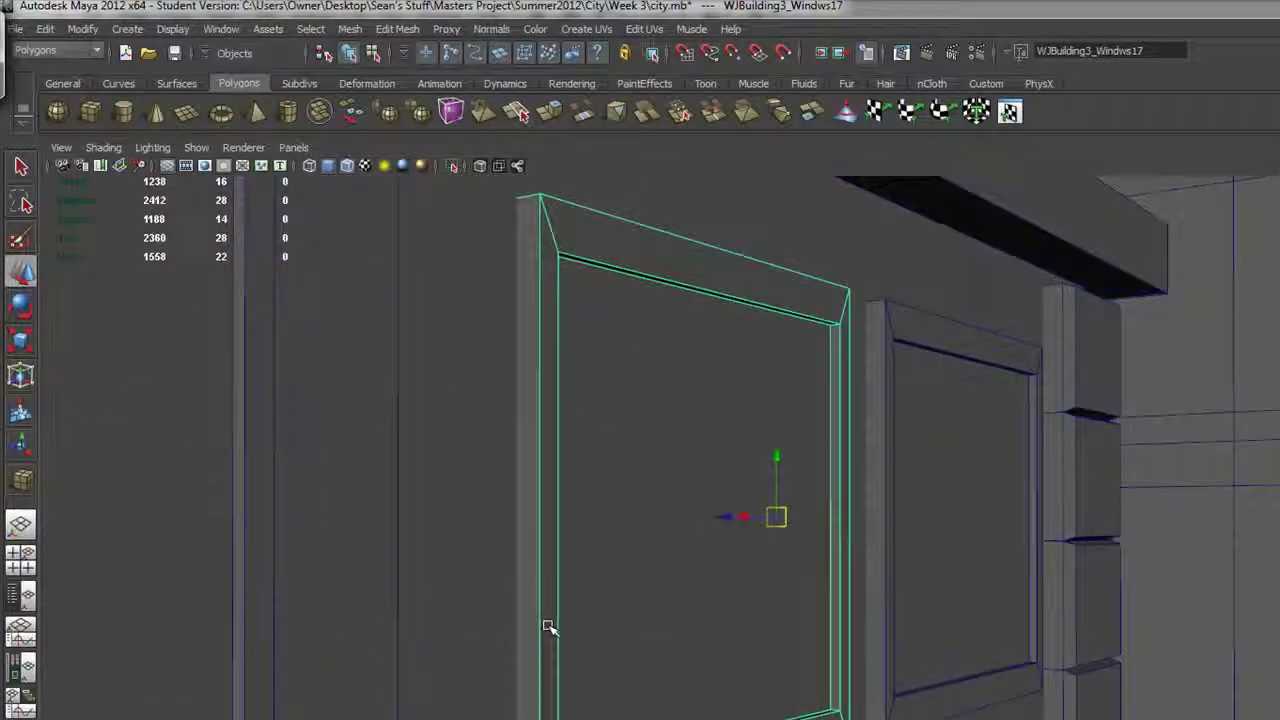
{"action": "left_click_drag", "start_coordinate": [707, 519], "coordinate": [354, 534], "text": "alt"}
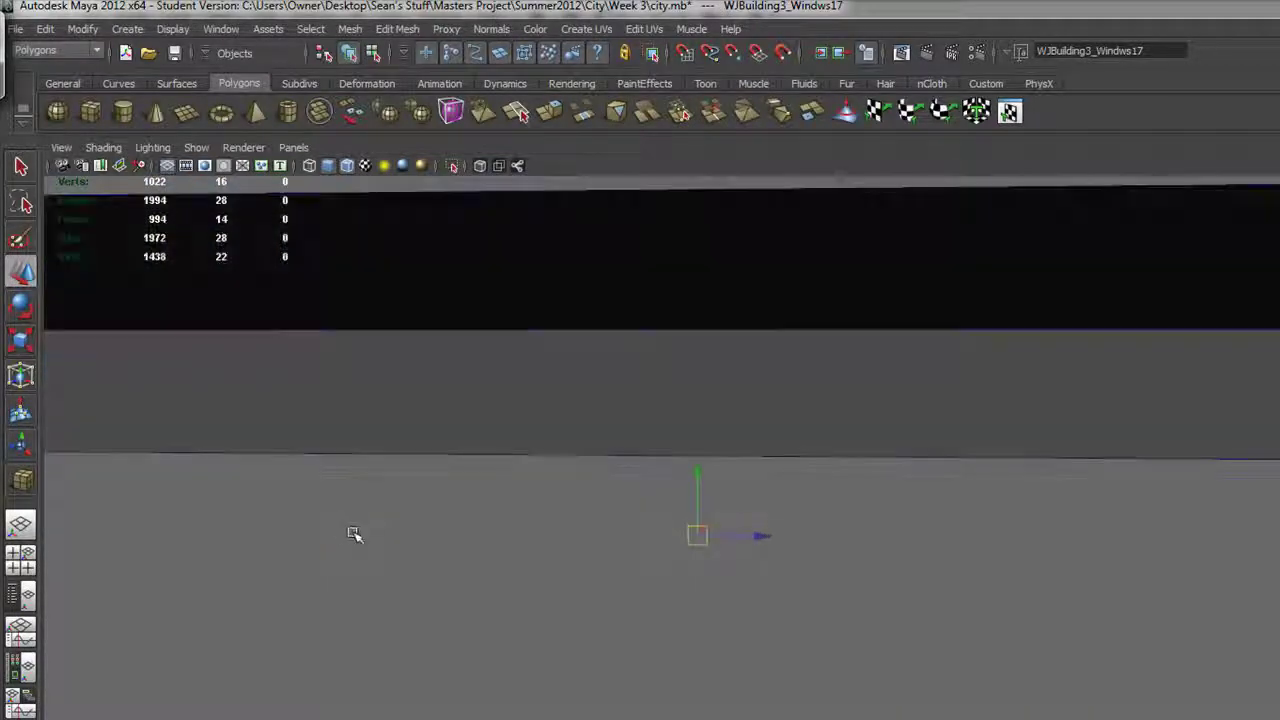
{"action": "right_click_drag", "start_coordinate": [354, 534], "coordinate": [632, 588], "text": "alt"}
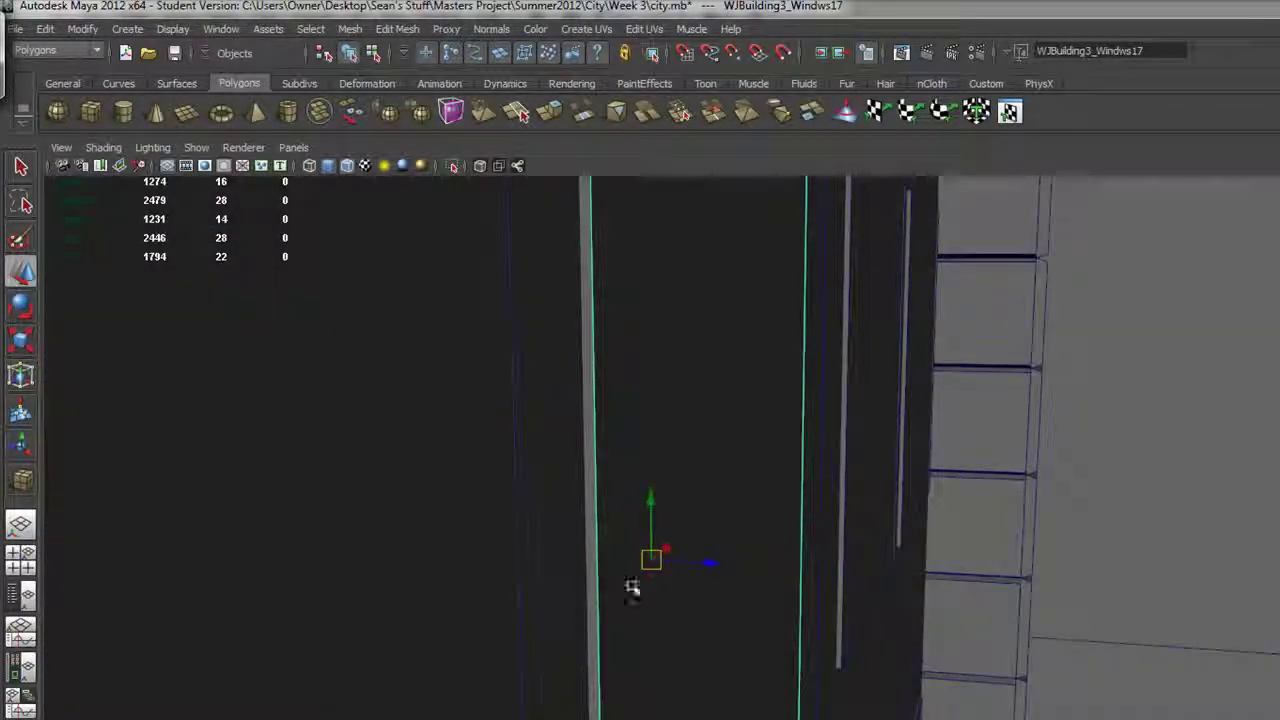
{"action": "left_click_drag", "start_coordinate": [714, 562], "coordinate": [700, 567]}
{"action": "right_click_drag", "start_coordinate": [700, 565], "coordinate": [591, 494], "text": "alt"}
{"action": "left_click_drag", "start_coordinate": [591, 494], "coordinate": [502, 509], "text": "alt"}
{"action": "left_click_drag", "start_coordinate": [792, 556], "coordinate": [799, 556]}
{"action": "left_click_drag", "start_coordinate": [601, 509], "coordinate": [863, 489], "text": "alt"}
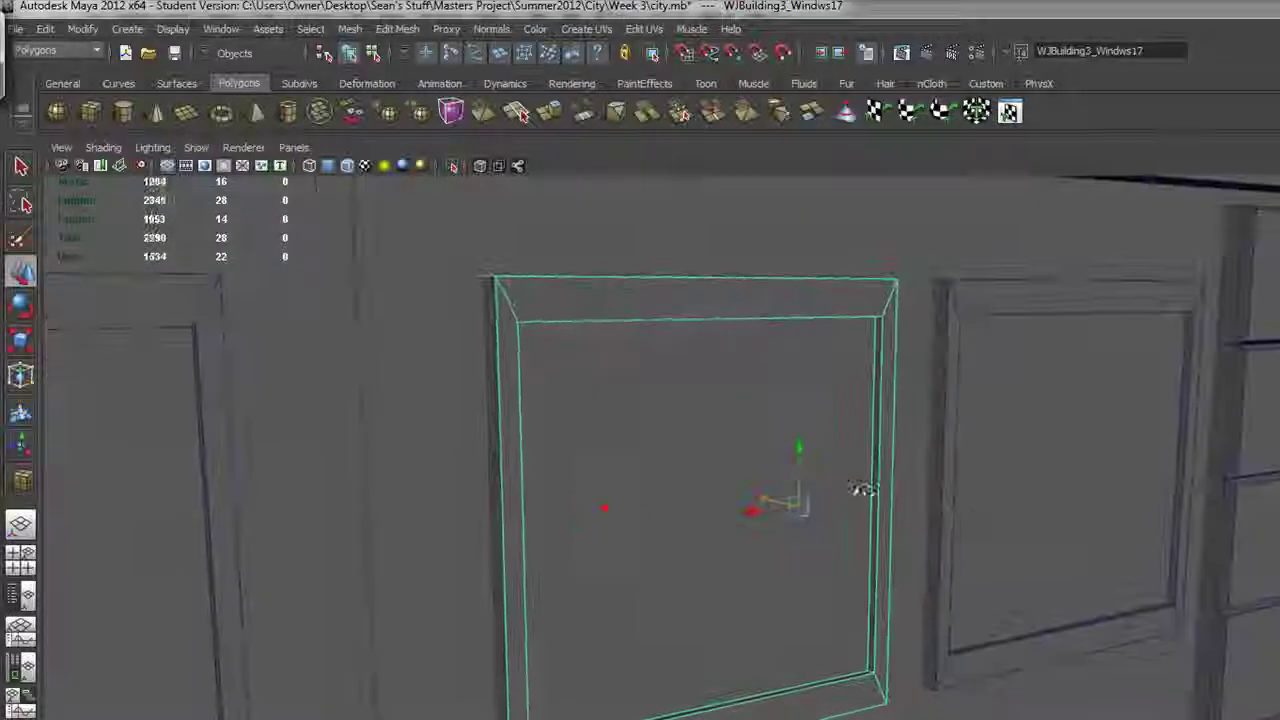
{"action": "right_click_drag", "start_coordinate": [860, 488], "coordinate": [285, 370], "text": "alt"}
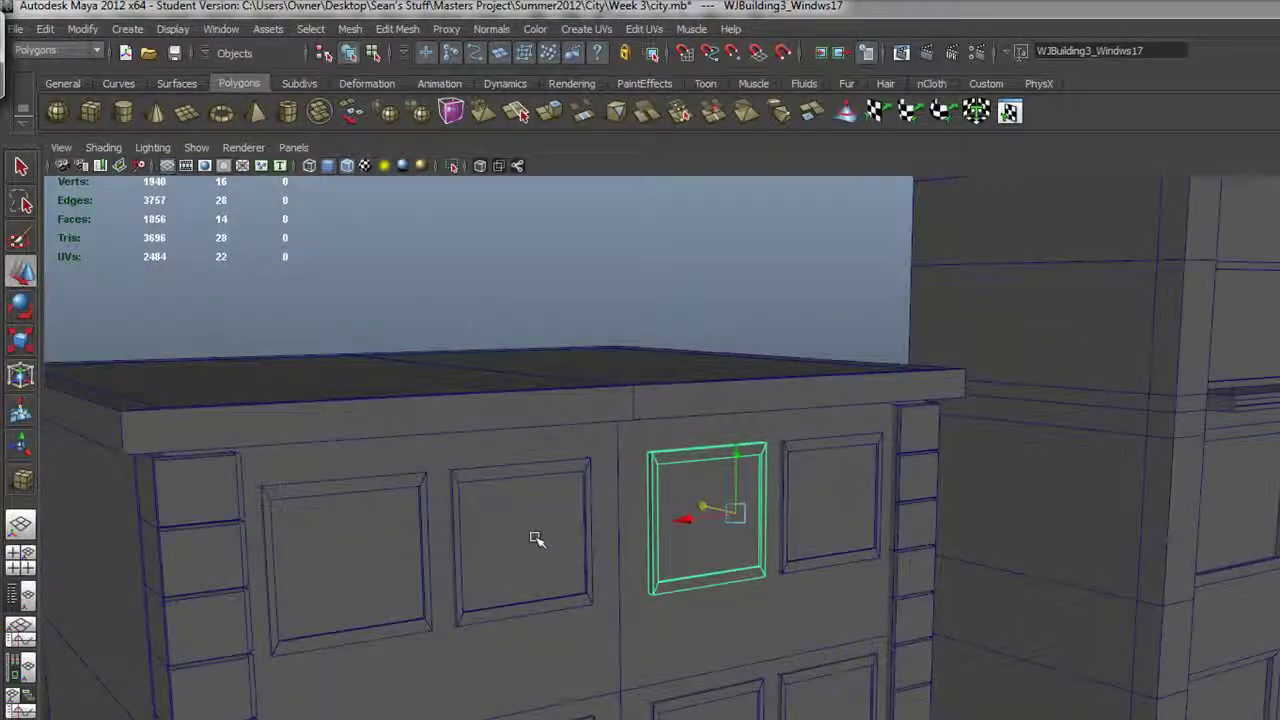
Select the first three top-row windows of the shorter building together.
{"action": "left_click", "coordinate": [536, 537], "text": "shift"}
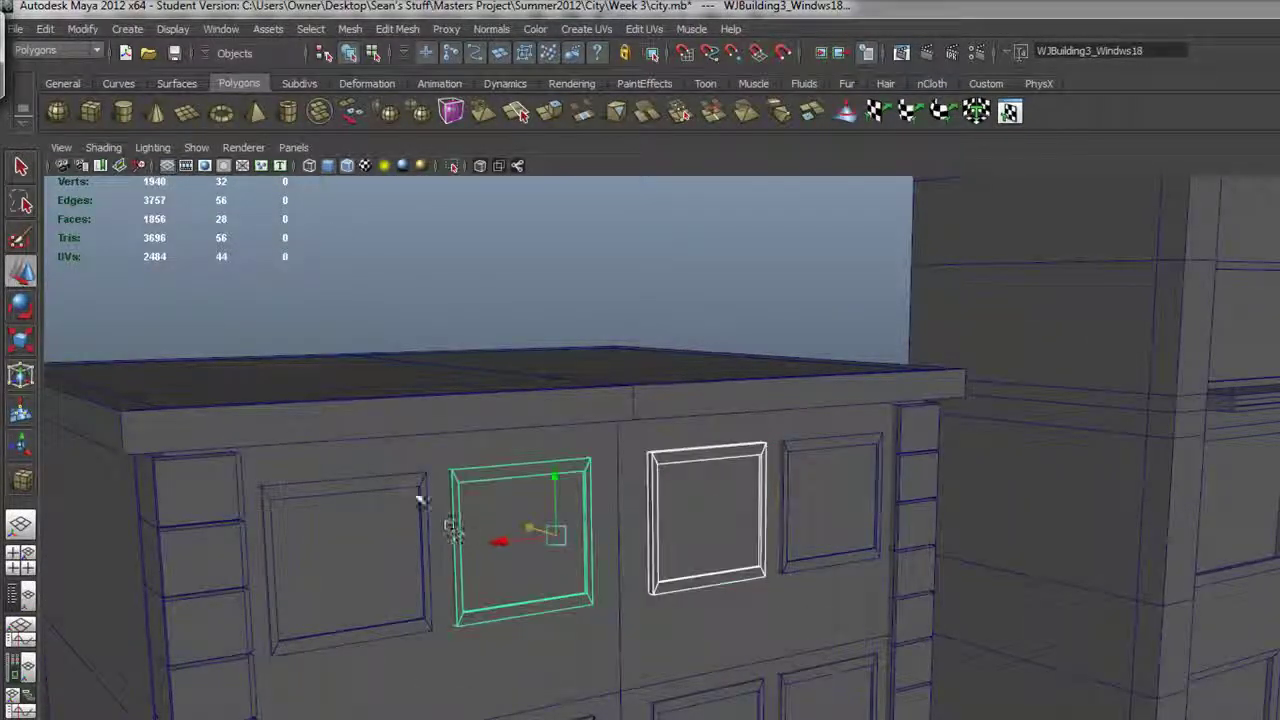
{"action": "left_click", "coordinate": [370, 552]}
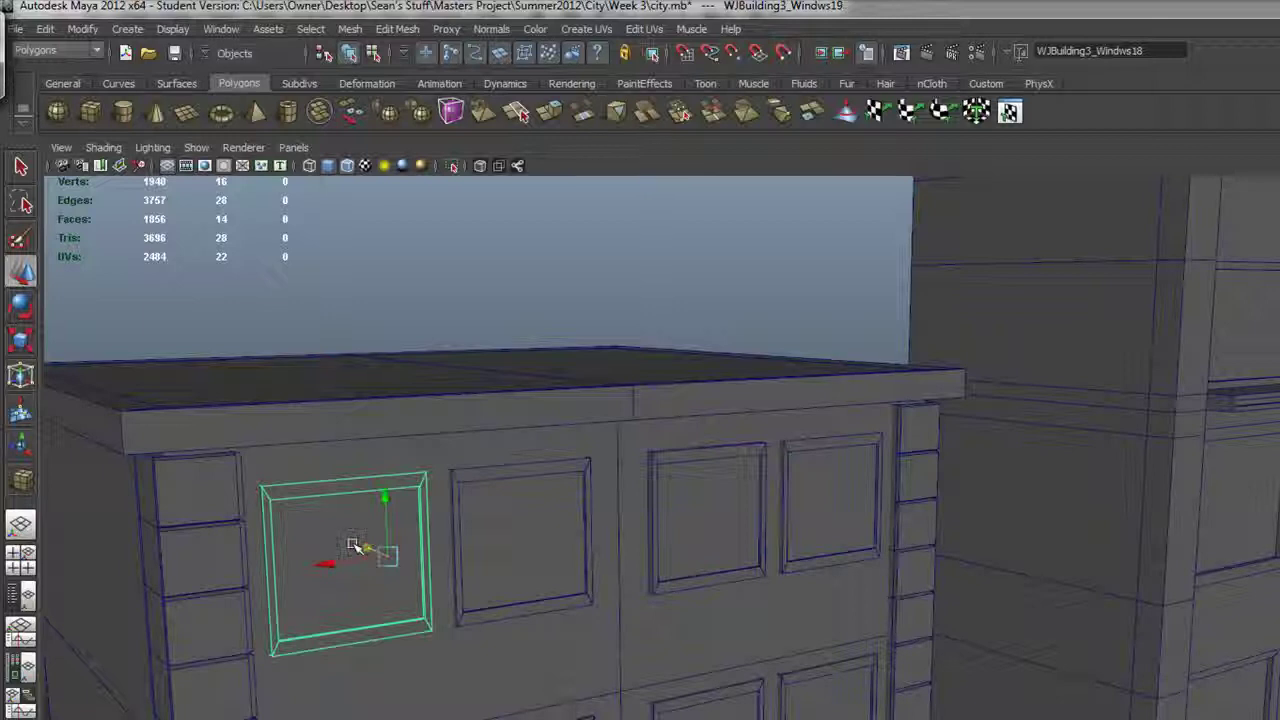
{"action": "left_click", "coordinate": [526, 527], "text": "shift"}
{"action": "left_click", "coordinate": [716, 499], "text": "shift"}
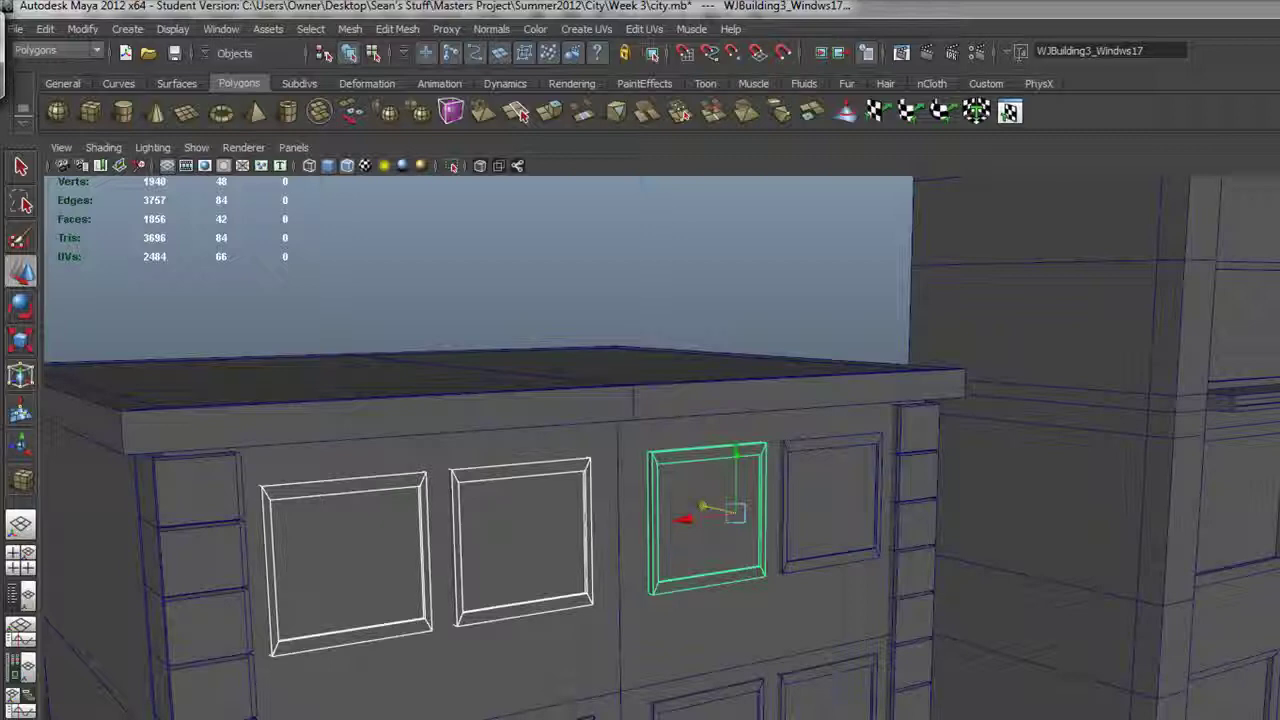
Select single windows in the third and second rows of the shorter building's front facade.
{"action": "right_click_drag", "start_coordinate": [646, 685], "coordinate": [460, 635], "text": "alt"}
{"action": "left_click_drag", "start_coordinate": [460, 632], "coordinate": [380, 620], "text": "alt"}
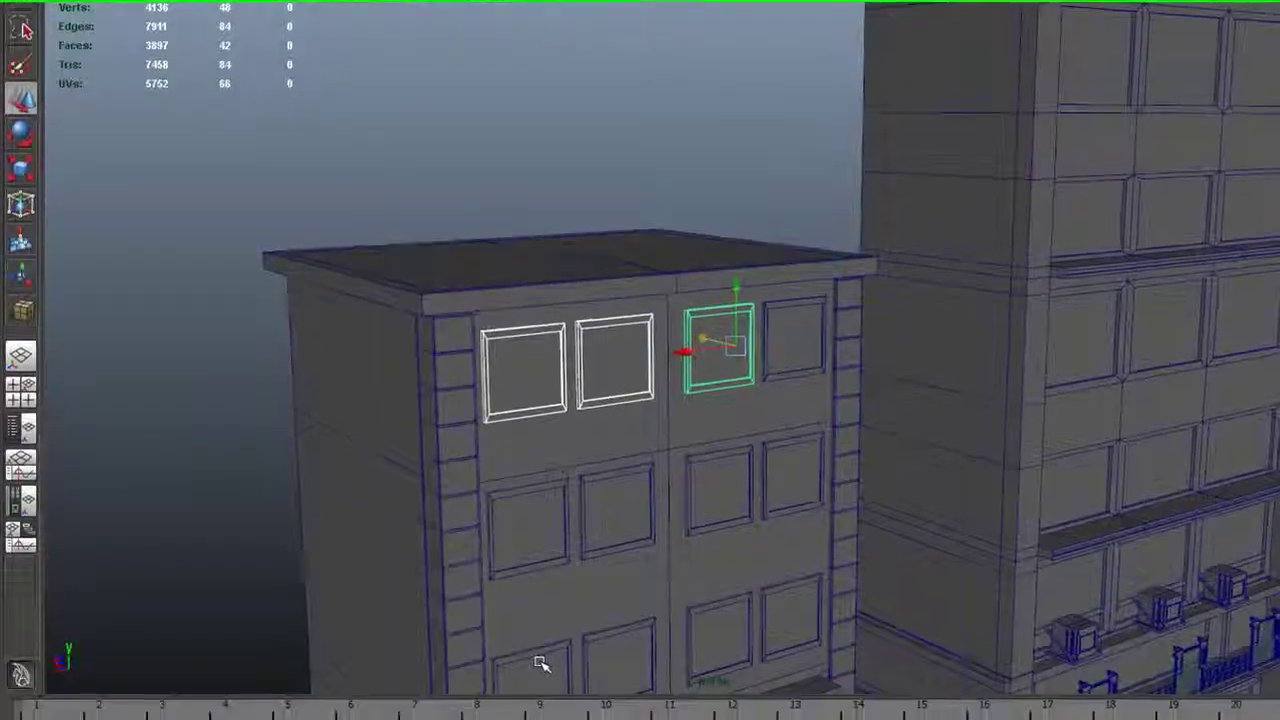
{"action": "left_click", "coordinate": [534, 663]}
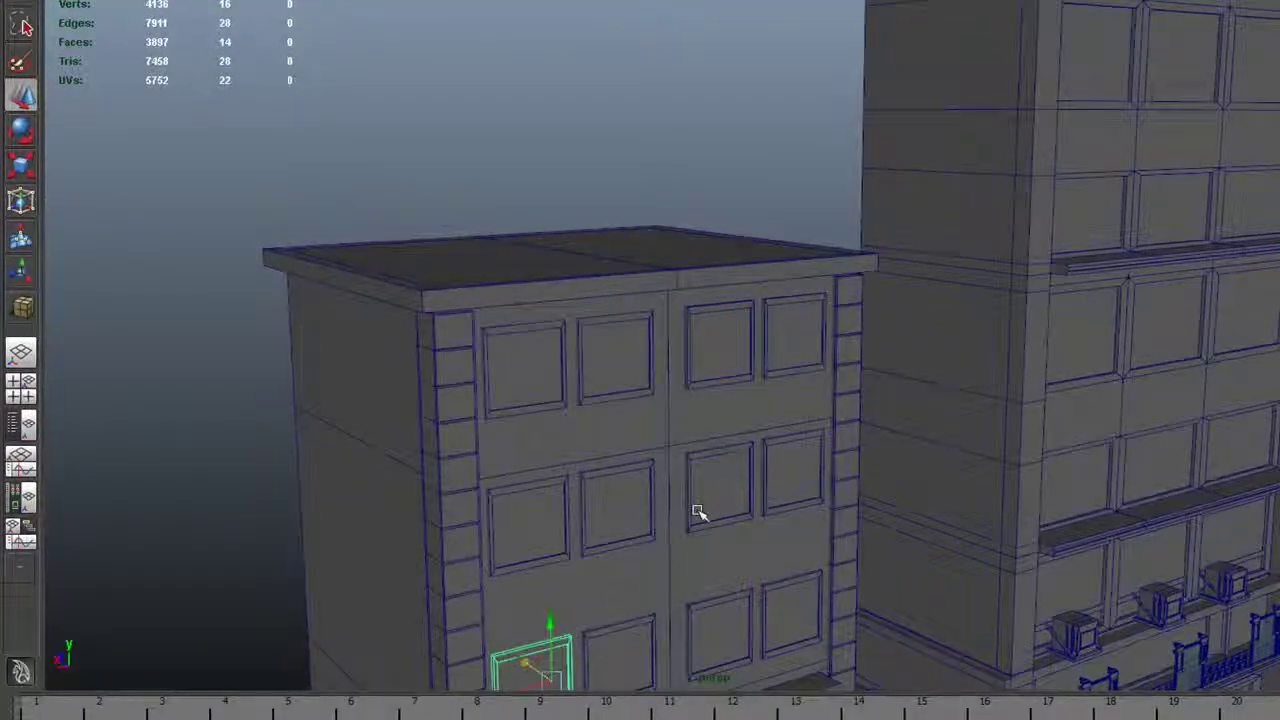
{"action": "left_click", "coordinate": [690, 515]}
{"action": "right_click_drag", "start_coordinate": [729, 487], "coordinate": [678, 366], "text": "alt"}
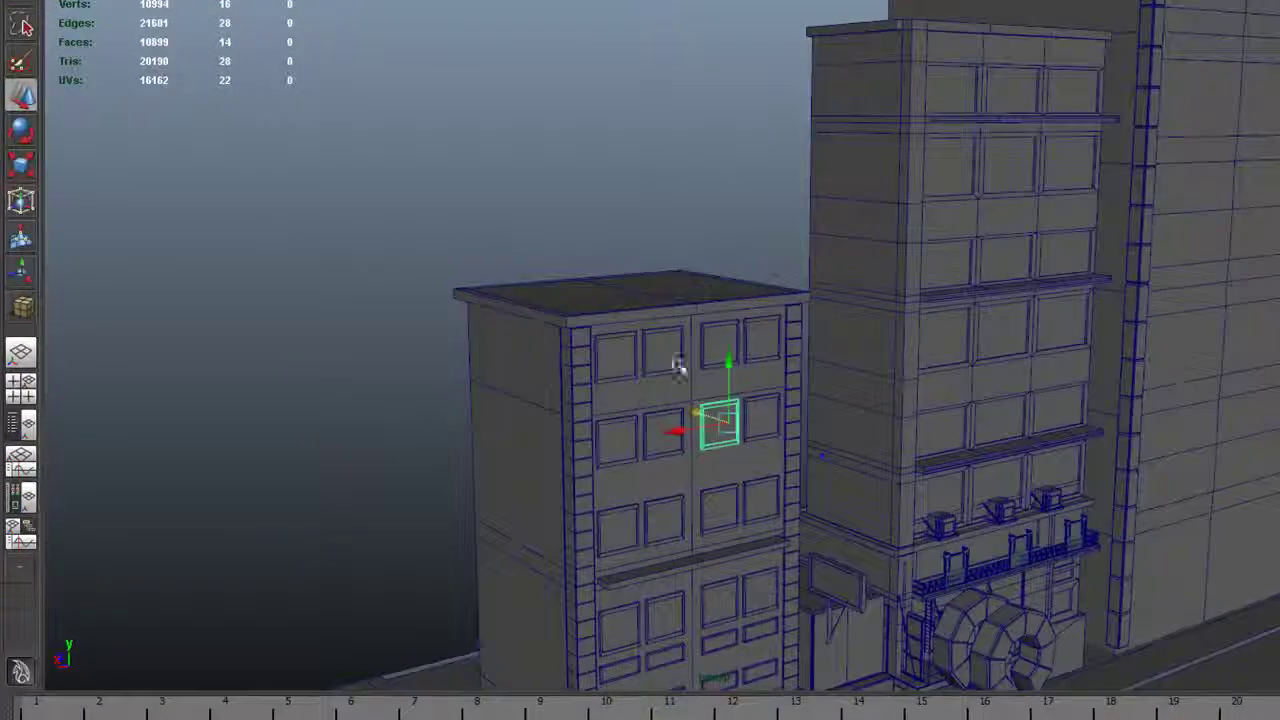
{"action": "left_click_drag", "start_coordinate": [702, 616], "coordinate": [737, 626], "text": "alt"}
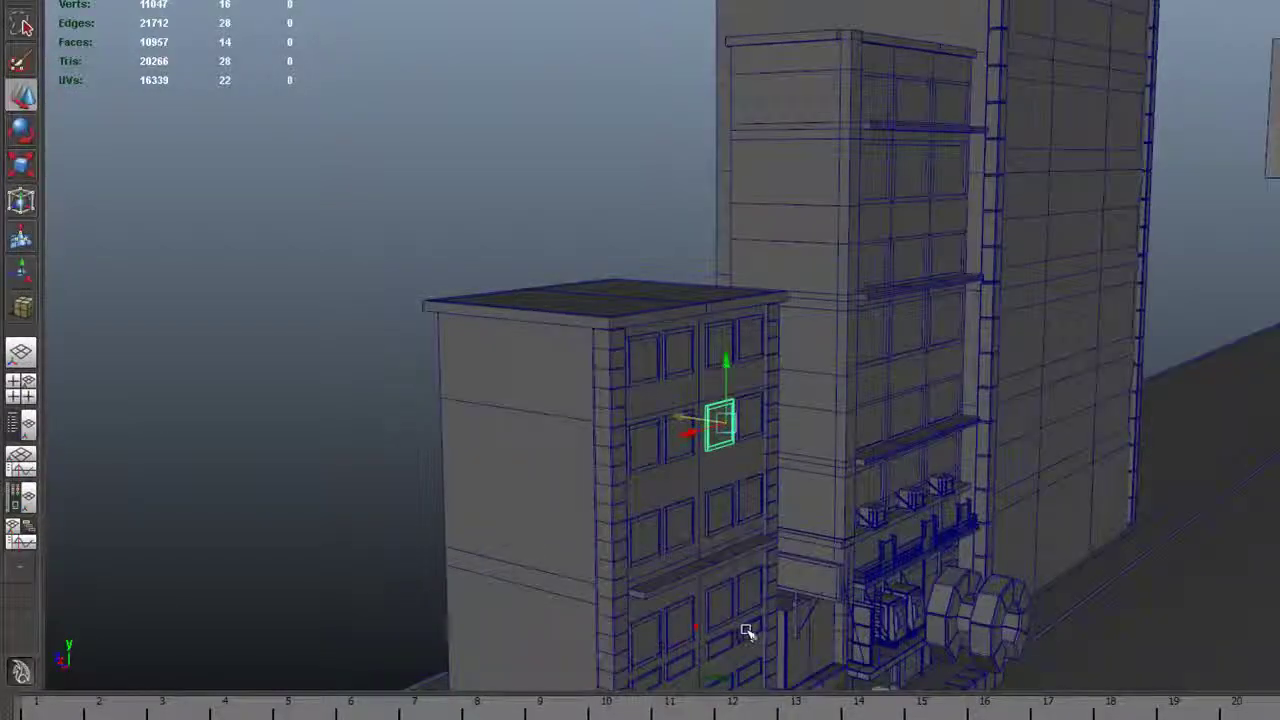
Select the wide window just above the ledge between the brick corner columns on the building's other face.
{"action": "middle_click_drag", "start_coordinate": [749, 631], "coordinate": [733, 366], "text": "alt"}
{"action": "left_click_drag", "start_coordinate": [757, 526], "coordinate": [886, 538], "text": "alt"}
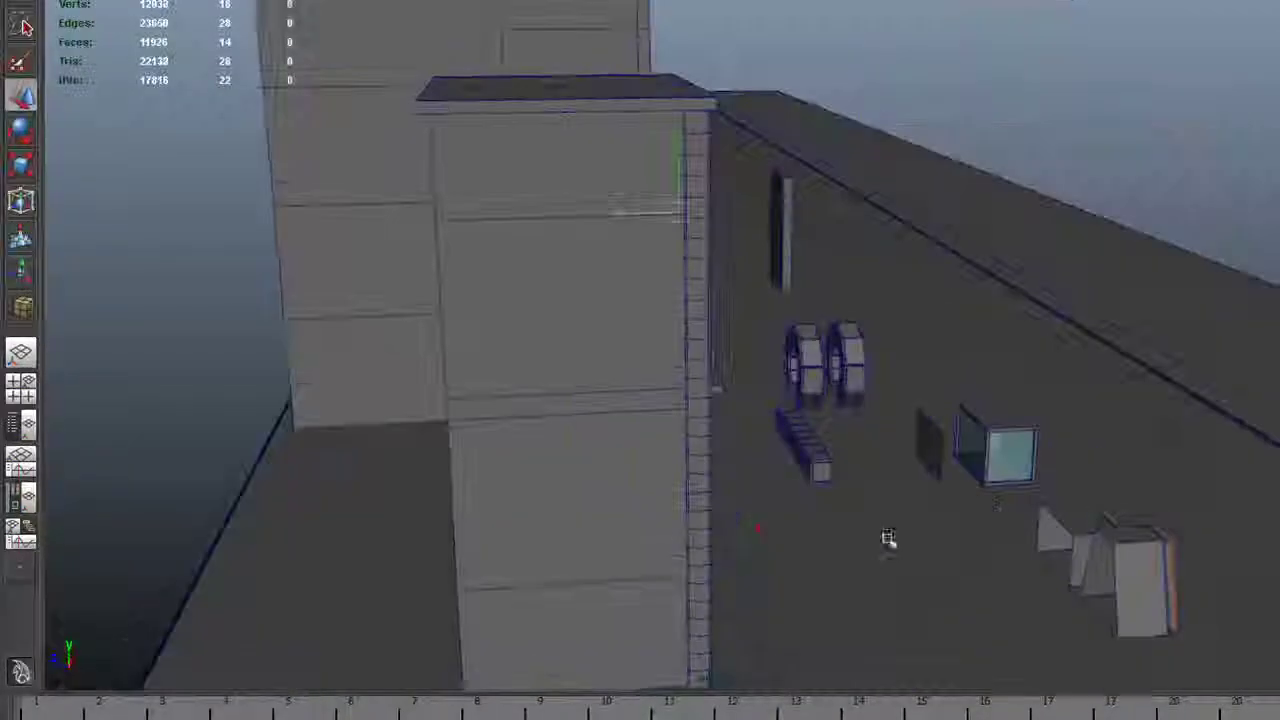
{"action": "middle_click_drag", "start_coordinate": [988, 505], "coordinate": [379, 511], "text": "alt"}
{"action": "left_click_drag", "start_coordinate": [378, 512], "coordinate": [378, 432], "text": "alt"}
{"action": "right_click_drag", "start_coordinate": [377, 432], "coordinate": [740, 409], "text": "alt"}
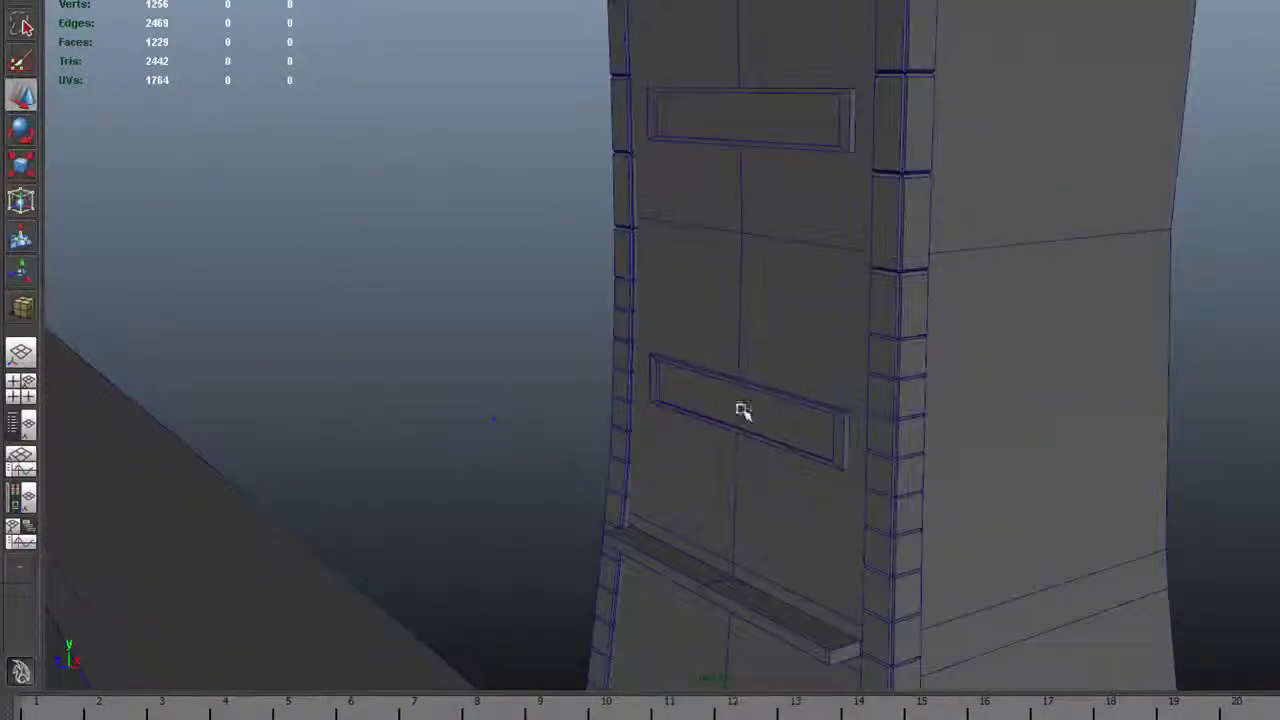
{"action": "left_click", "coordinate": [745, 407]}
{"action": "left_click_drag", "start_coordinate": [783, 393], "coordinate": [706, 557], "text": "alt"}
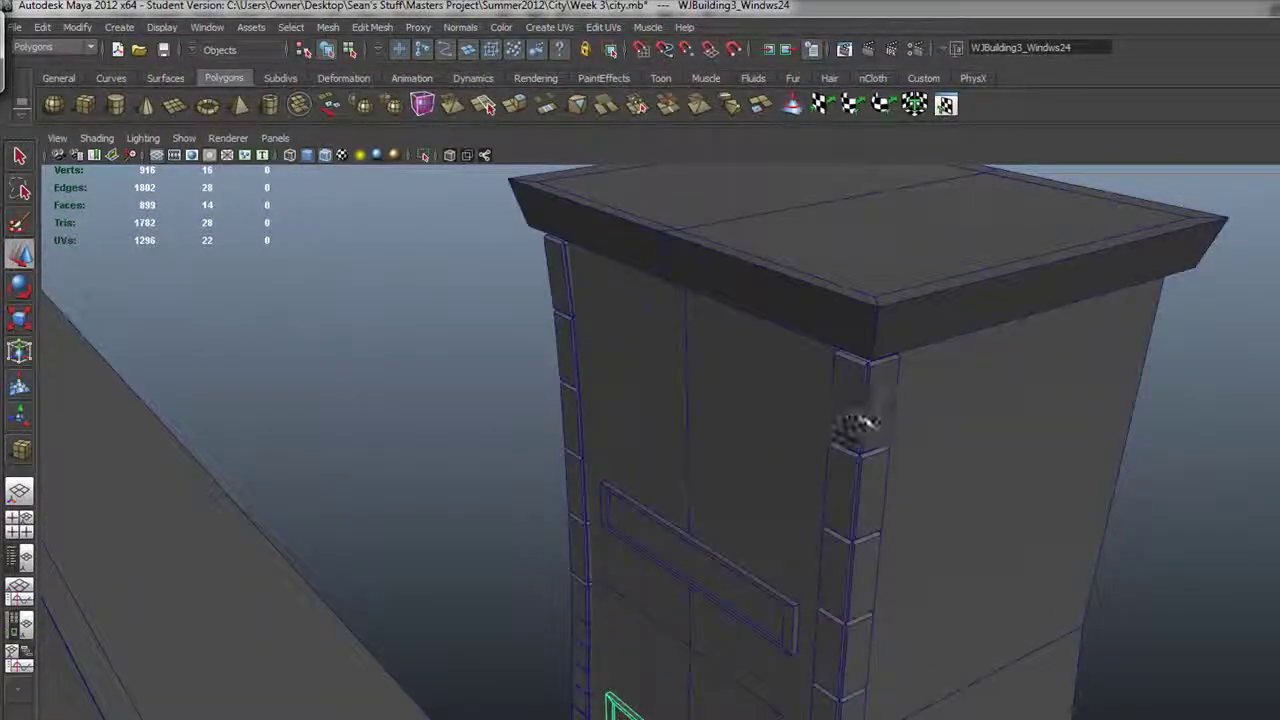
Pull the brick corner column away from the shorter building along its Z axis.
{"action": "left_click", "coordinate": [855, 428]}
{"action": "left_click_drag", "start_coordinate": [855, 430], "coordinate": [757, 500], "text": "alt"}
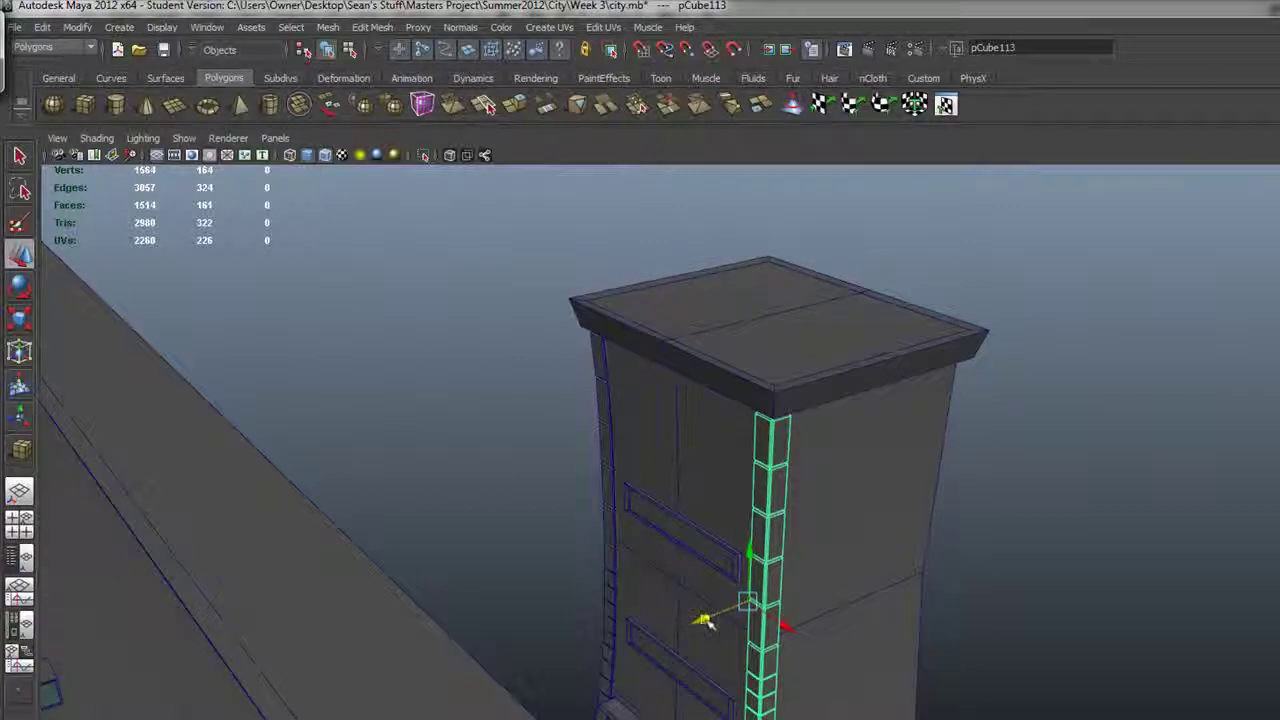
{"action": "left_click_drag", "start_coordinate": [705, 620], "coordinate": [560, 645]}
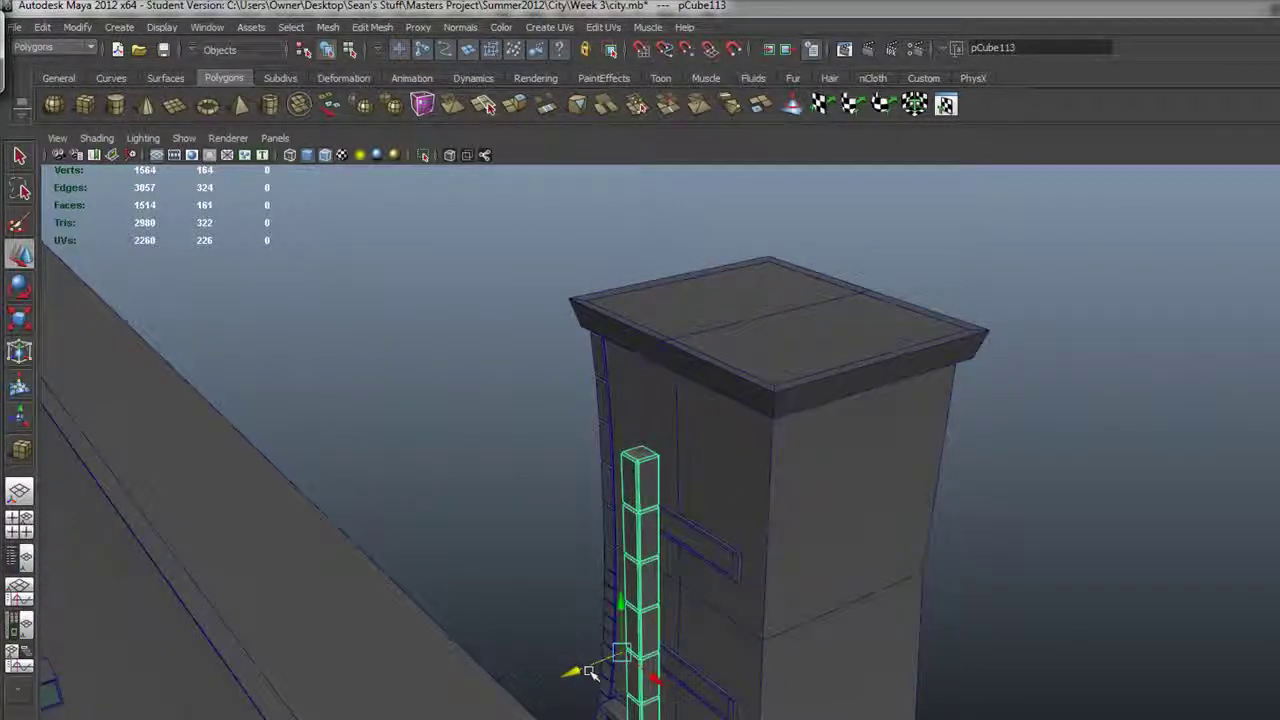
Undo the brick corner column's last move.
{"action": "key", "text": "ctrl+z"}
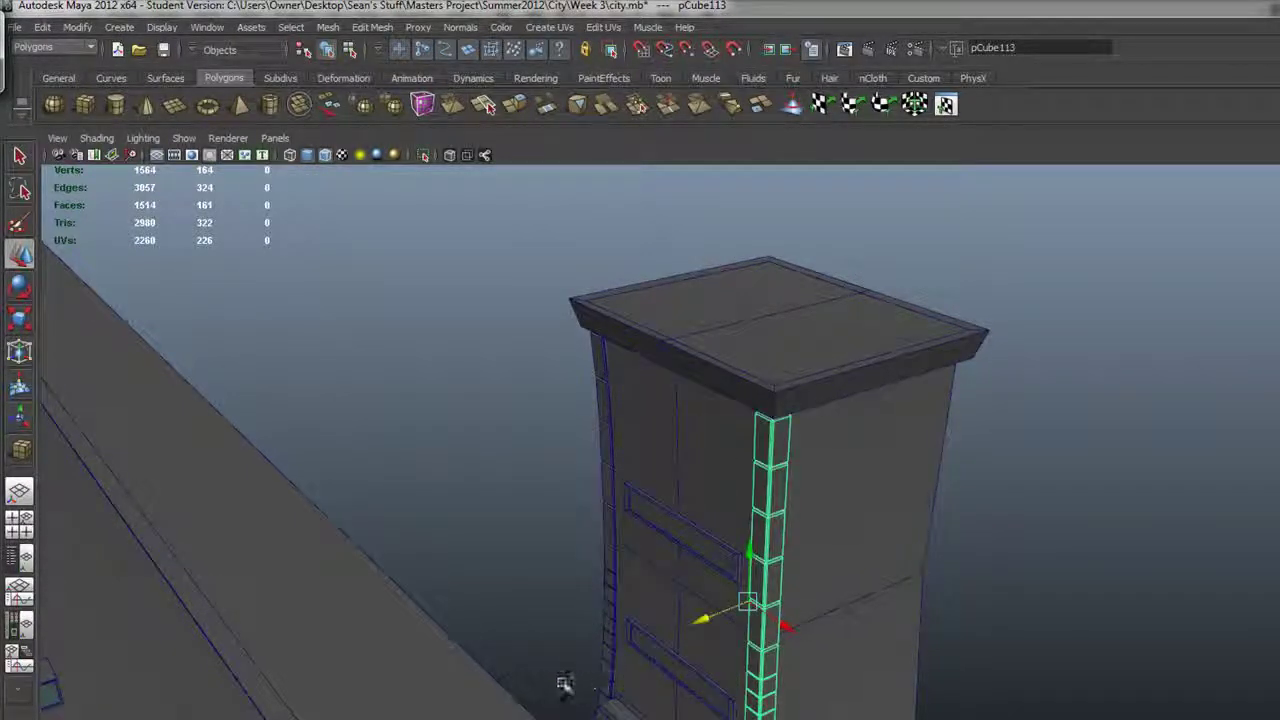
{"action": "left_click_drag", "start_coordinate": [565, 683], "coordinate": [258, 598], "text": "alt"}
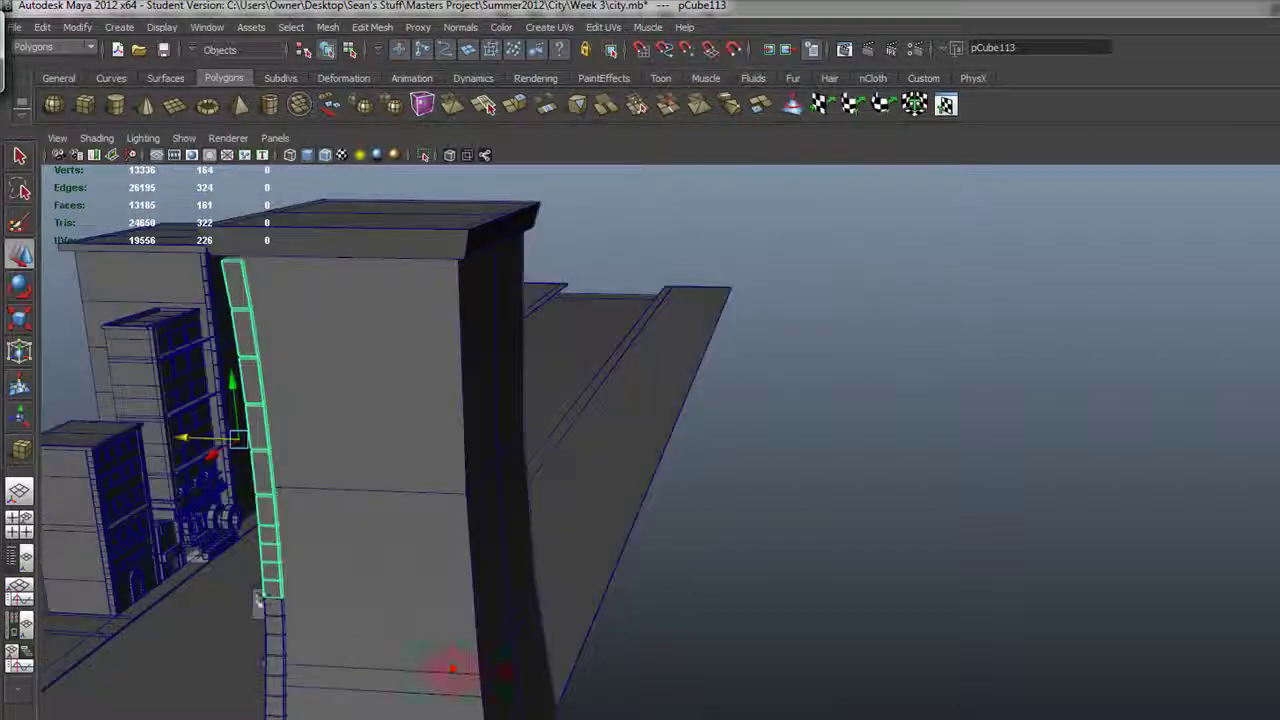
Select brick corner sections of the shorter arched-door building one at a time, ending with the section beside the front ledge.
{"action": "left_click", "coordinate": [103, 533]}
{"action": "key", "text": "f"}
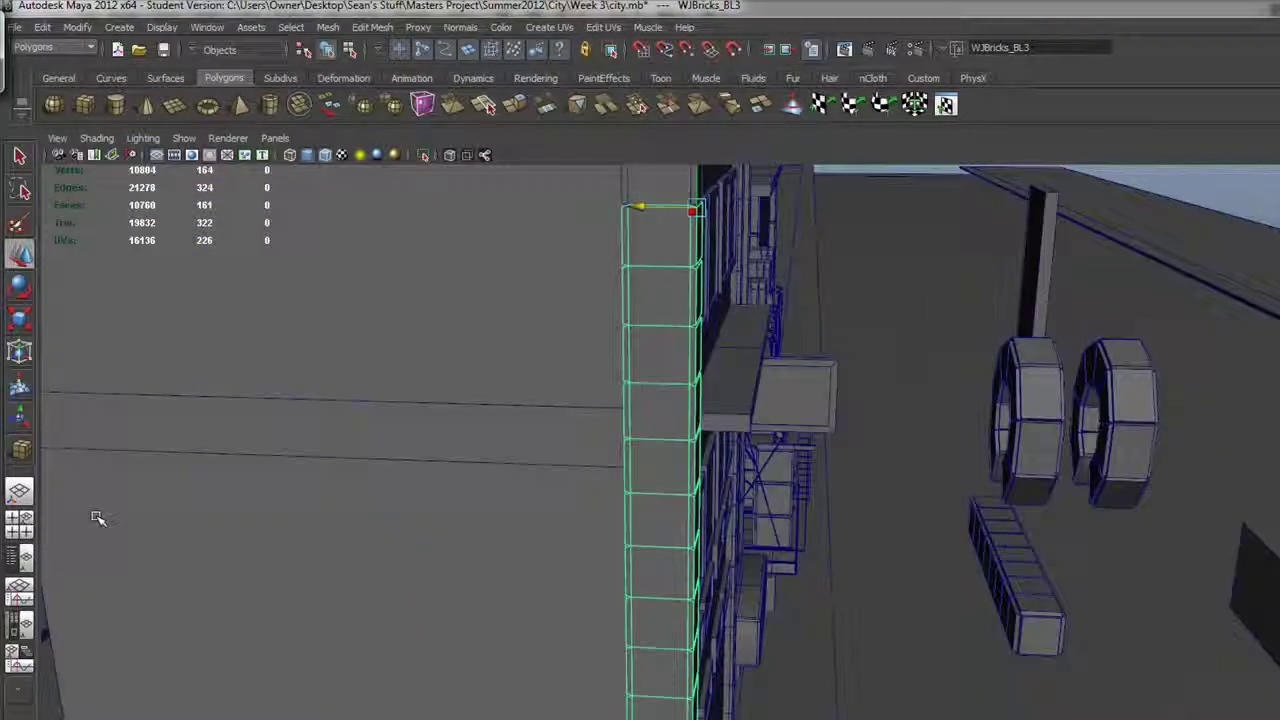
{"action": "left_click_drag", "start_coordinate": [264, 500], "coordinate": [340, 374], "text": "alt"}
{"action": "left_click", "coordinate": [667, 293]}
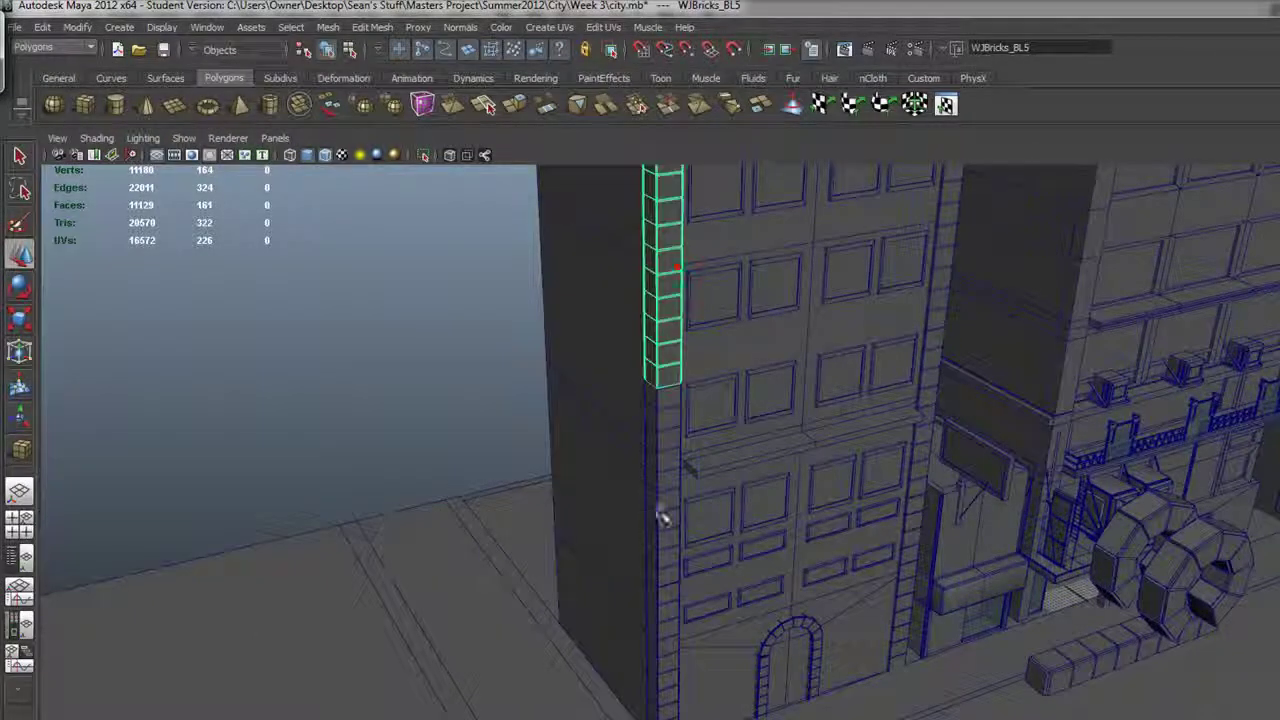
{"action": "left_click", "coordinate": [661, 516]}
{"action": "left_click_drag", "start_coordinate": [765, 535], "coordinate": [1030, 466], "text": "alt"}
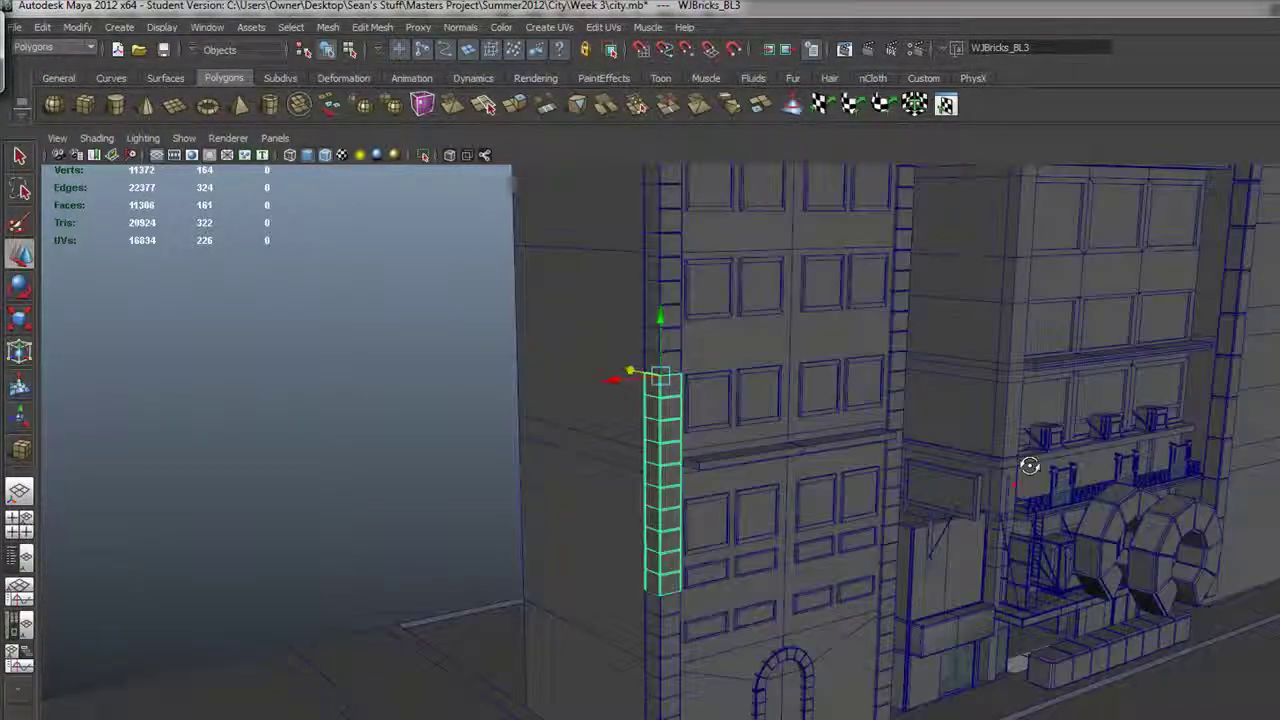
Select the sushi storefront beside the arched-door building and look over the row of buildings.
{"action": "left_click", "coordinate": [937, 615]}
{"action": "left_click_drag", "start_coordinate": [937, 615], "coordinate": [812, 514], "text": "alt"}
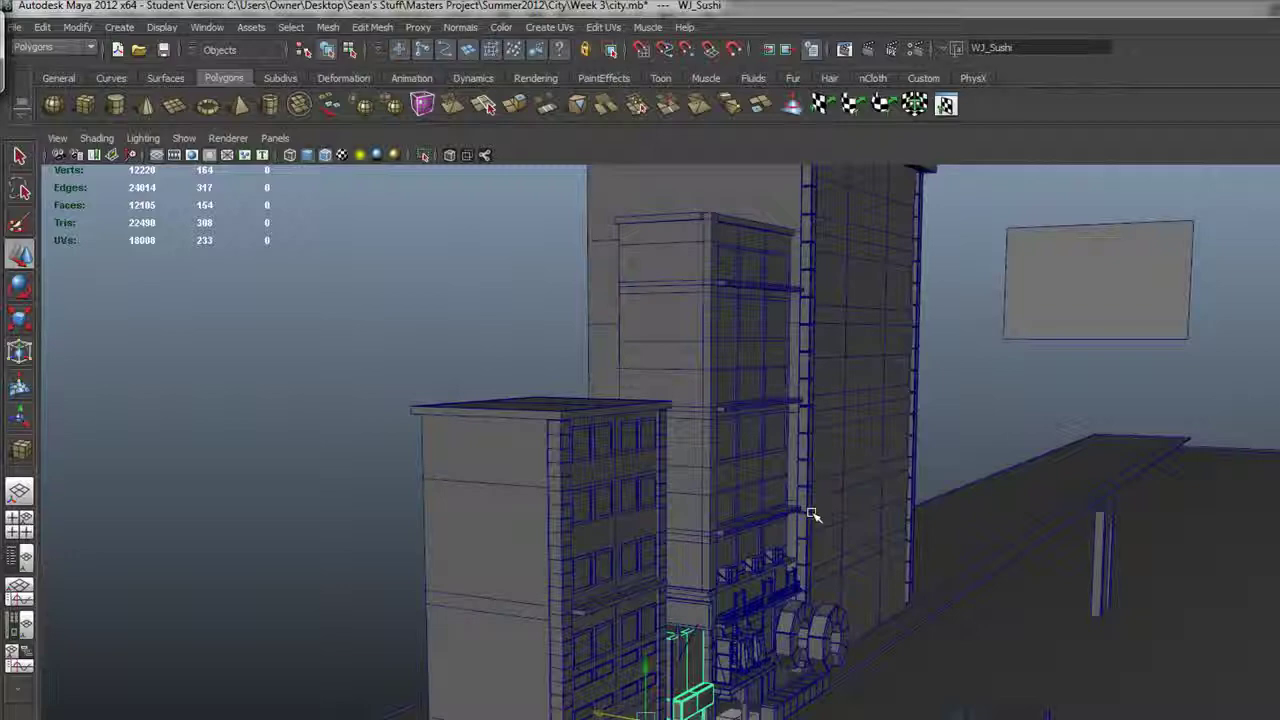
{"action": "middle_click_drag", "start_coordinate": [891, 456], "coordinate": [486, 520], "text": "alt"}
{"action": "left_click_drag", "start_coordinate": [910, 535], "coordinate": [917, 563], "text": "alt"}
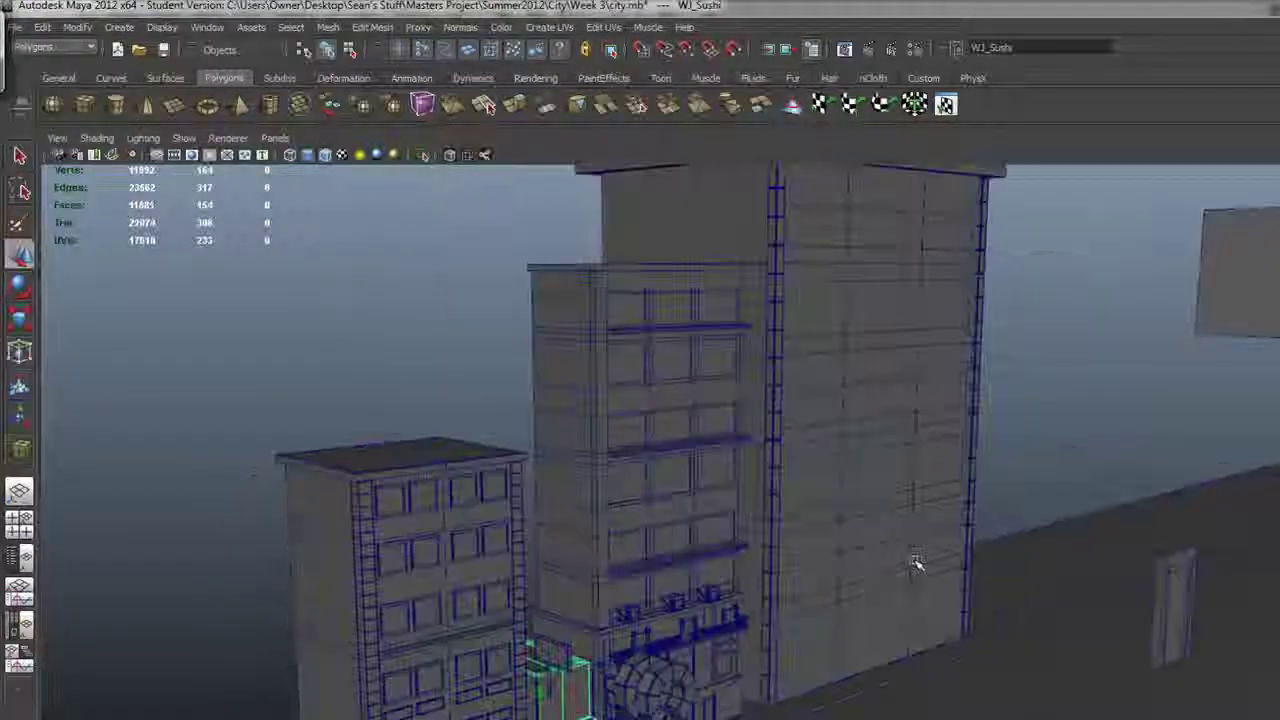
Select the free-standing door on the street and inspect it up close against the buildings behind it.
{"action": "left_click", "coordinate": [1178, 570]}
{"action": "key", "text": "f"}
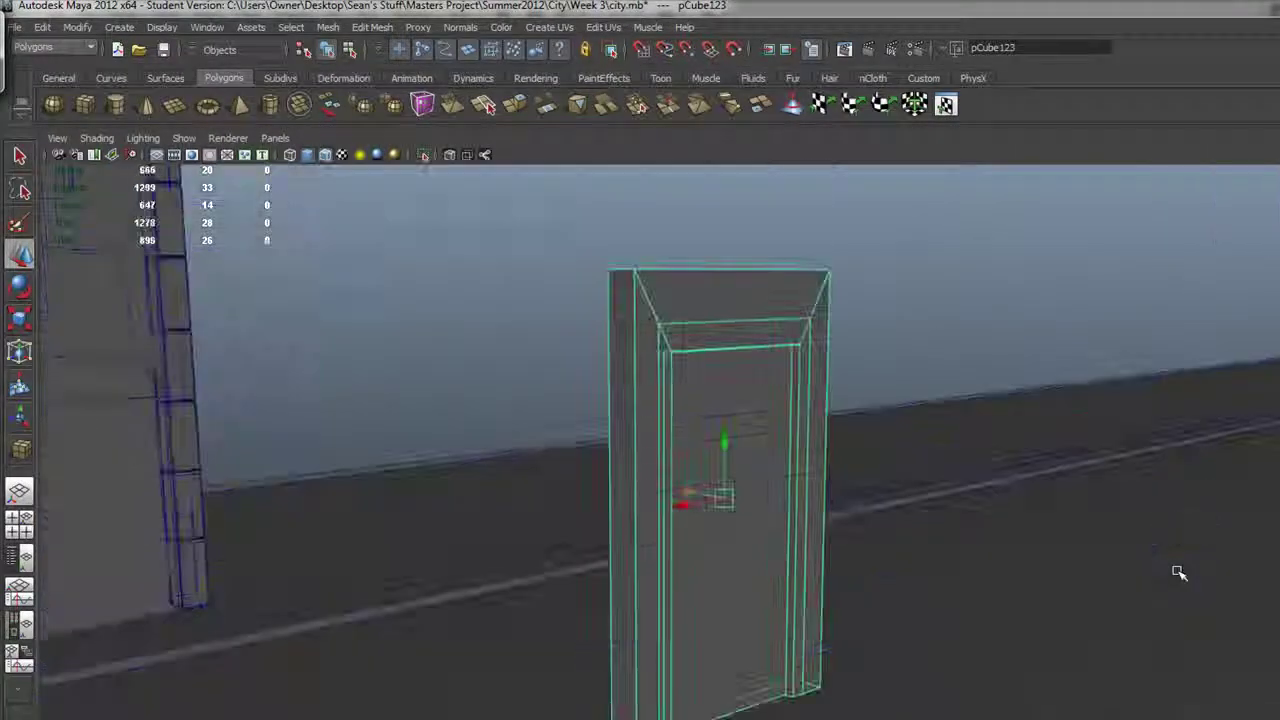
{"action": "left_click_drag", "start_coordinate": [951, 536], "coordinate": [745, 534], "text": "alt"}
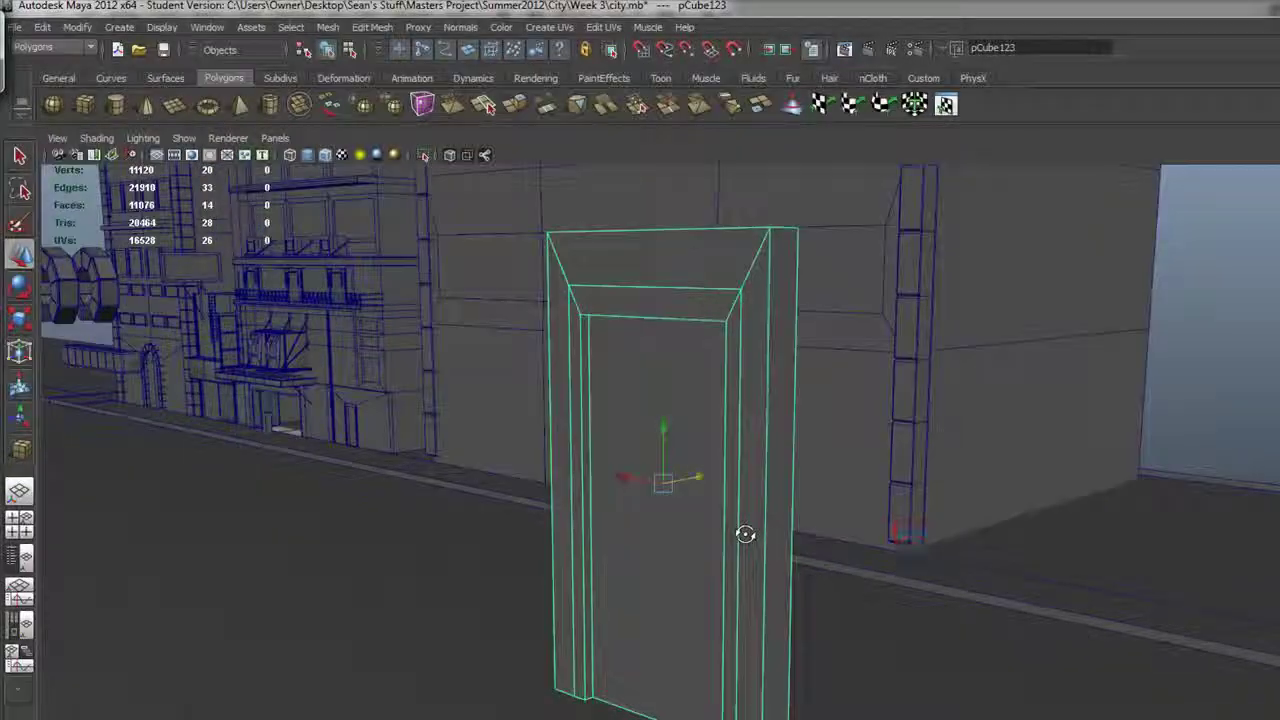
Select the curved brick arch above the shorter building's doorway and bring the whole entrance into view.
{"action": "left_click", "coordinate": [153, 347]}
{"action": "key", "text": "f"}
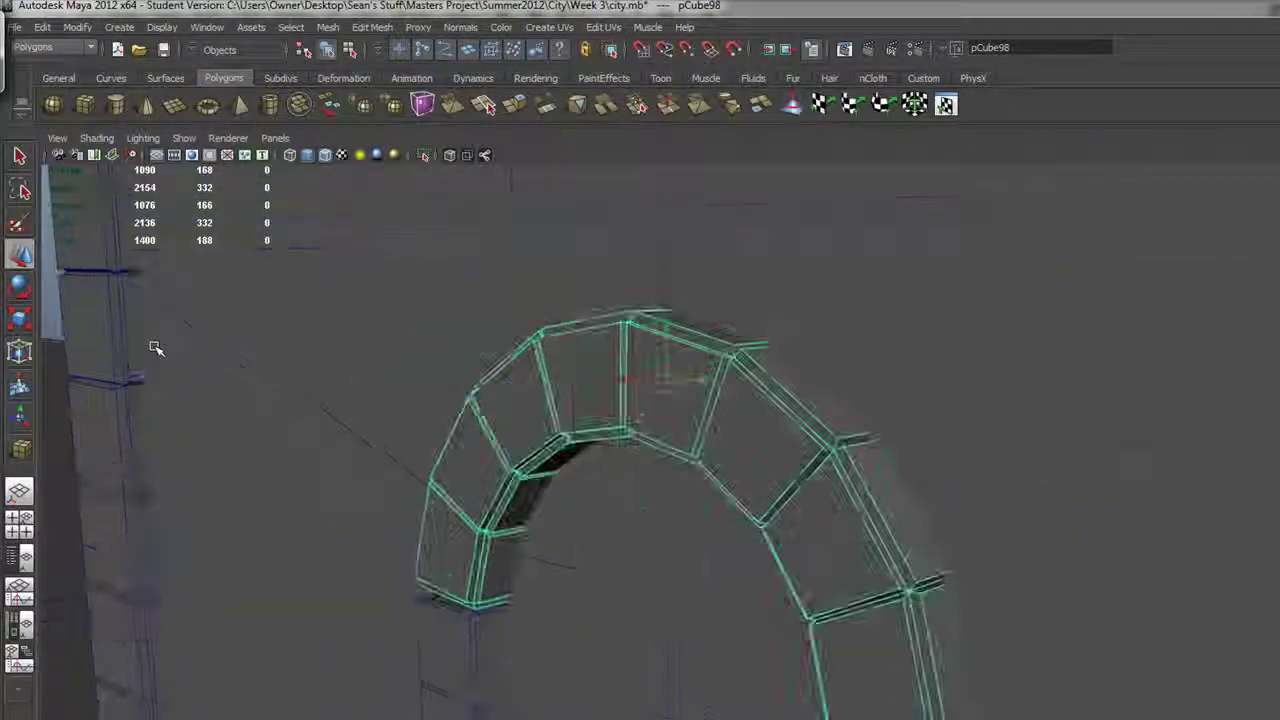
{"action": "right_click_drag", "start_coordinate": [647, 486], "coordinate": [34, 214], "text": "alt"}
{"action": "left_click_drag", "start_coordinate": [300, 370], "coordinate": [550, 435], "text": "alt"}
Select the two wall faces filling the doorway inside the brick arch on the building mesh.
{"action": "left_click", "coordinate": [663, 531]}
{"action": "right_click_drag", "start_coordinate": [663, 532], "coordinate": [660, 568]}
{"action": "left_click", "coordinate": [695, 563]}
{"action": "left_click", "coordinate": [695, 563], "text": "shift"}
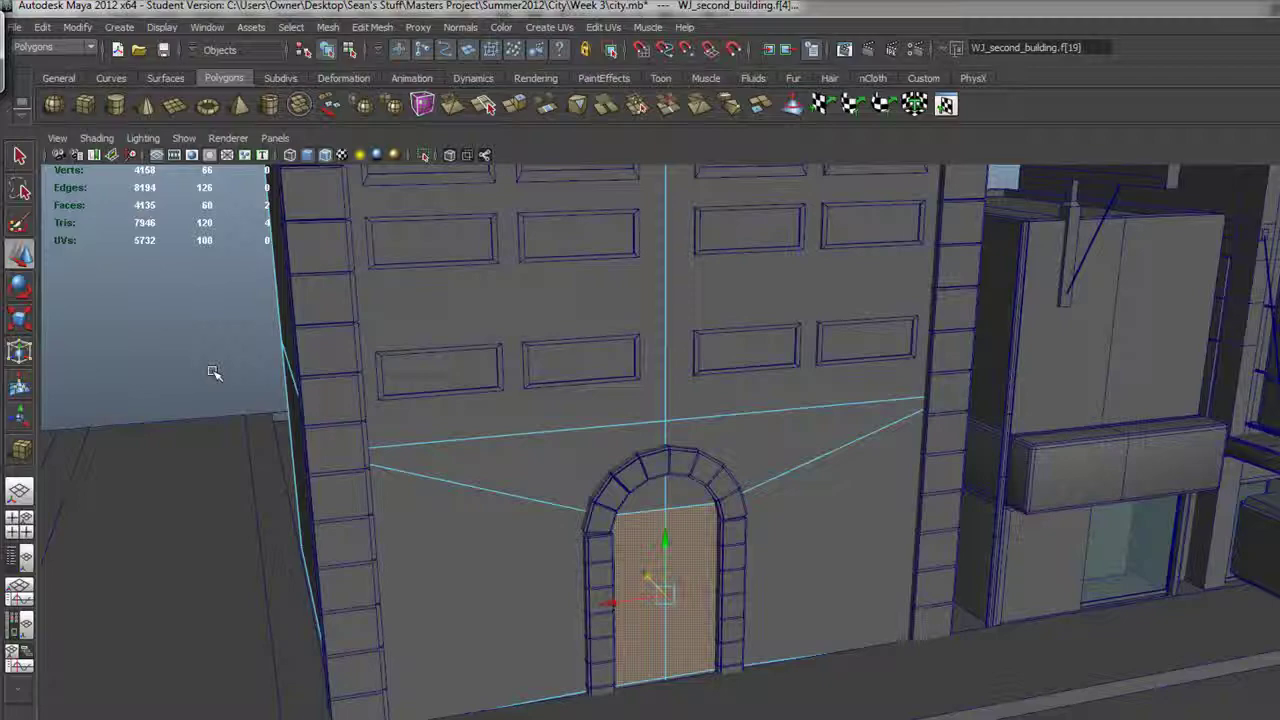
{"action": "mouse_move", "coordinate": [640, 562]}
{"action": "left_mouse_down", "text": "alt"}
{"action": "mouse_move", "coordinate": [734, 556]}
{"action": "mouse_move", "coordinate": [618, 564]}
{"action": "left_mouse_up", "text": "alt"}
{"action": "left_click_drag", "start_coordinate": [558, 524], "coordinate": [584, 262], "text": "alt"}
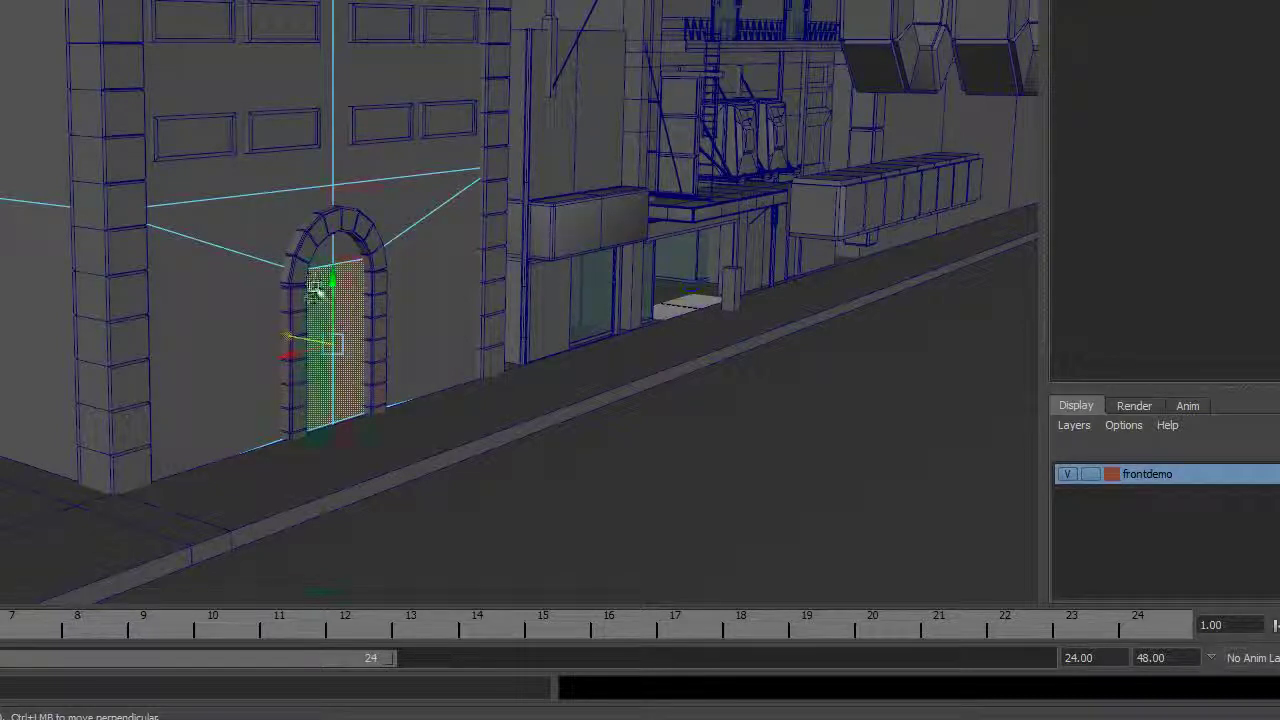